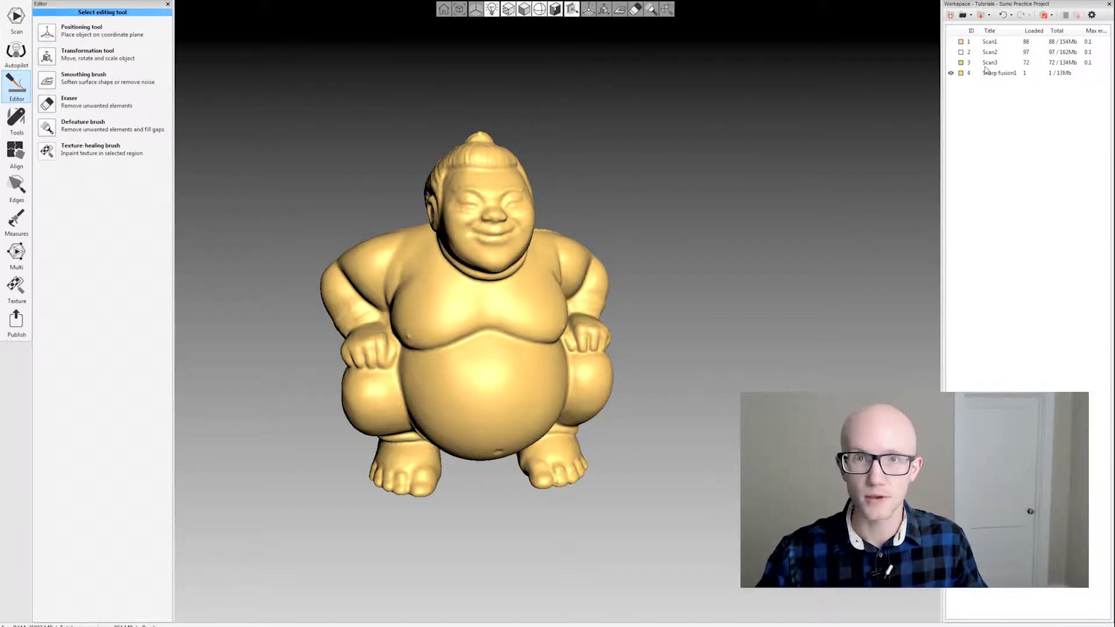
Step: Activate the Defeature brush on the sumo model in 3D selection mode
{"action": "left_click_drag", "start_coordinate": [531, 219], "coordinate": [513, 284]}
{"action": "left_click_drag", "start_coordinate": [467, 193], "coordinate": [448, 200]}
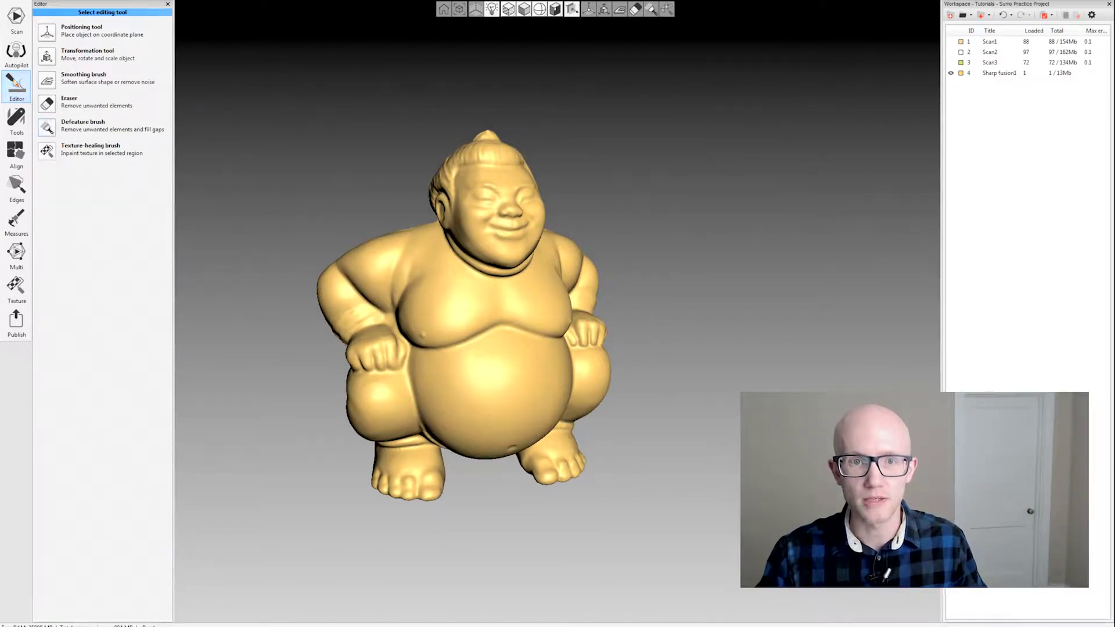
{"action": "left_click", "coordinate": [50, 128]}
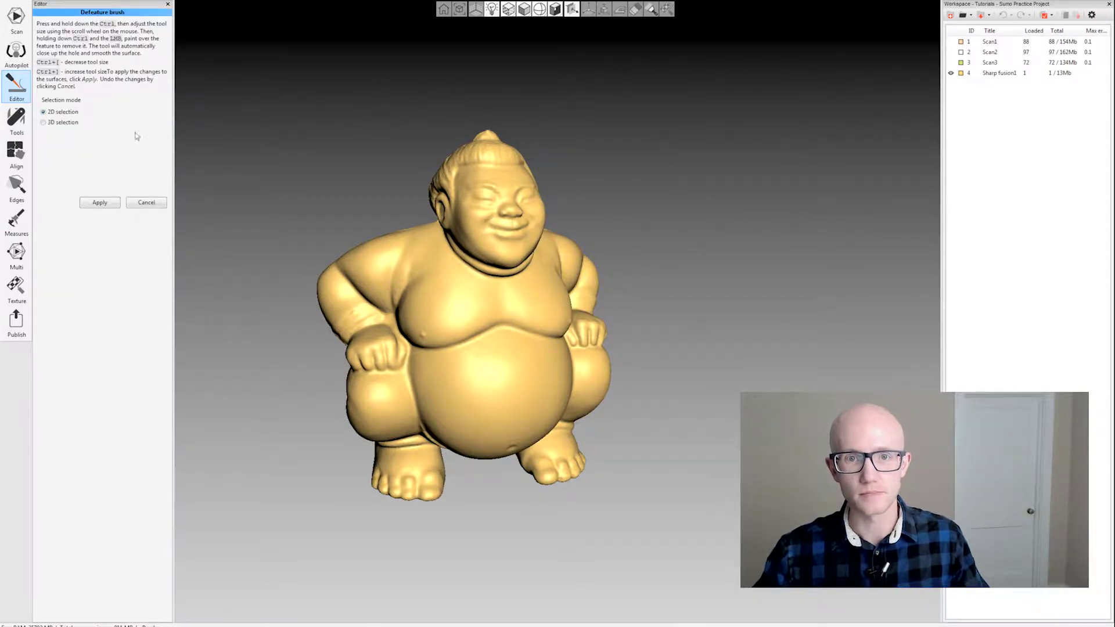
{"action": "left_click", "coordinate": [52, 125]}
{"action": "left_click_drag", "start_coordinate": [320, 177], "coordinate": [279, 168]}
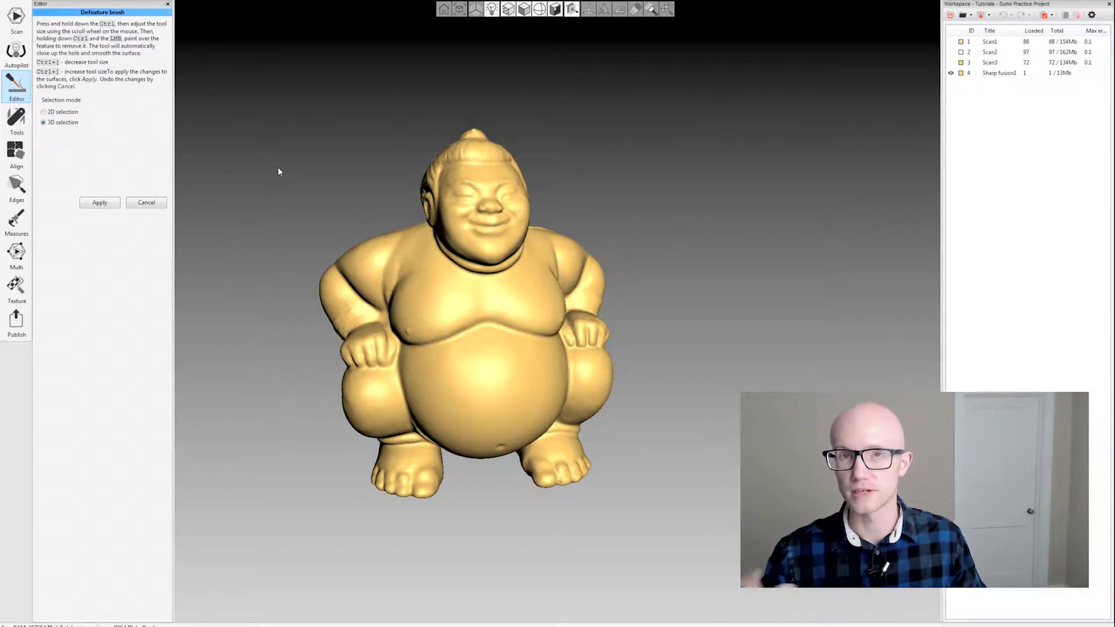
Step: Adjust the 3D Defeature brush size, paint over the statue's face to remove its features, and discard the change
{"action": "key", "text": "ctrl"}
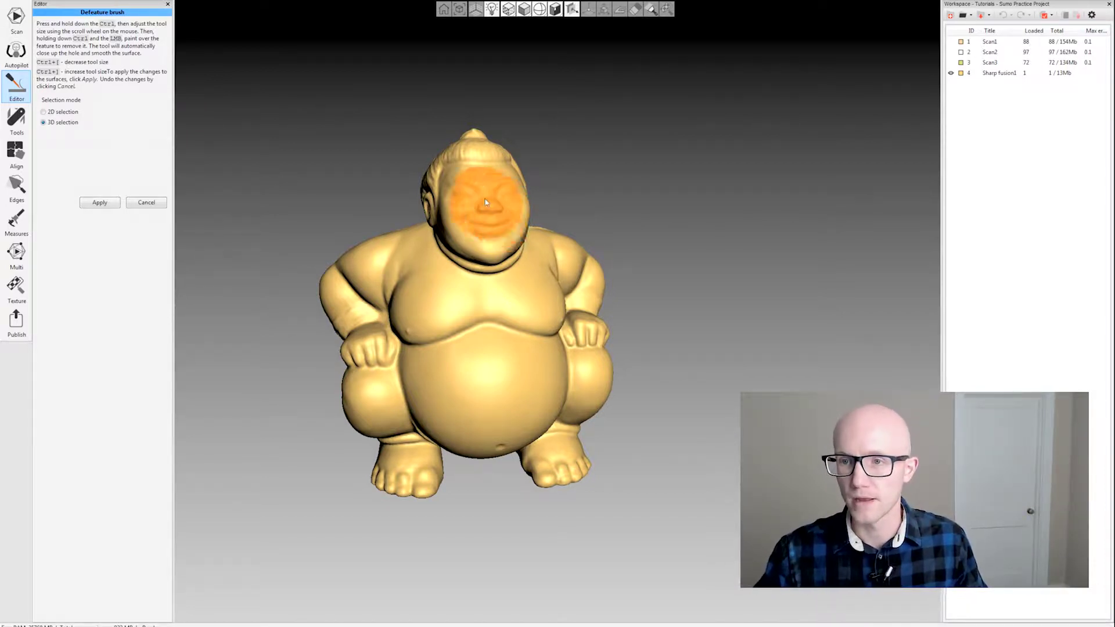
{"action": "key", "text": "ctrl"}
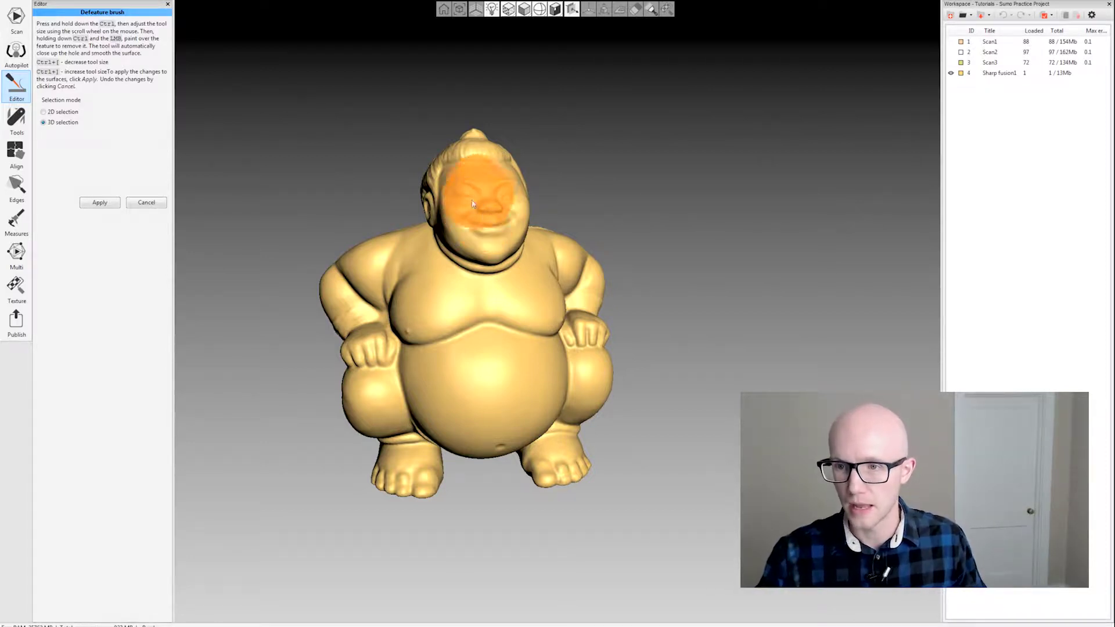
{"action": "left_click", "coordinate": [481, 201], "text": "ctrl"}
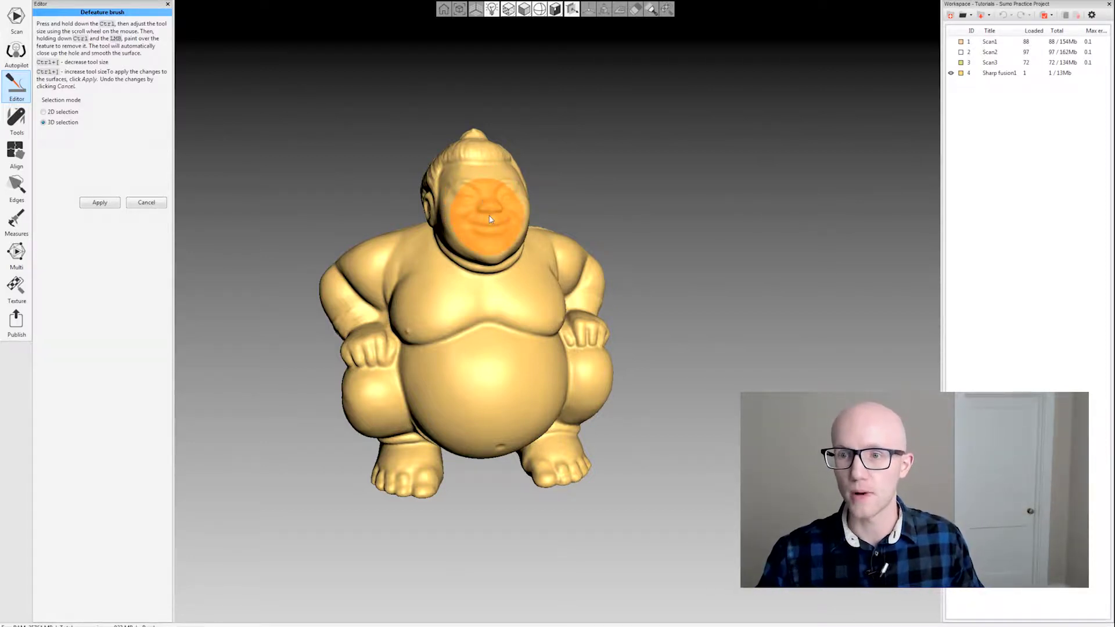
{"action": "scroll", "coordinate": [490, 220], "scroll_direction": "up", "scroll_amount": 8, "text": "ctrl"}
{"action": "scroll", "coordinate": [490, 221], "scroll_direction": "down", "scroll_amount": 2, "text": "ctrl"}
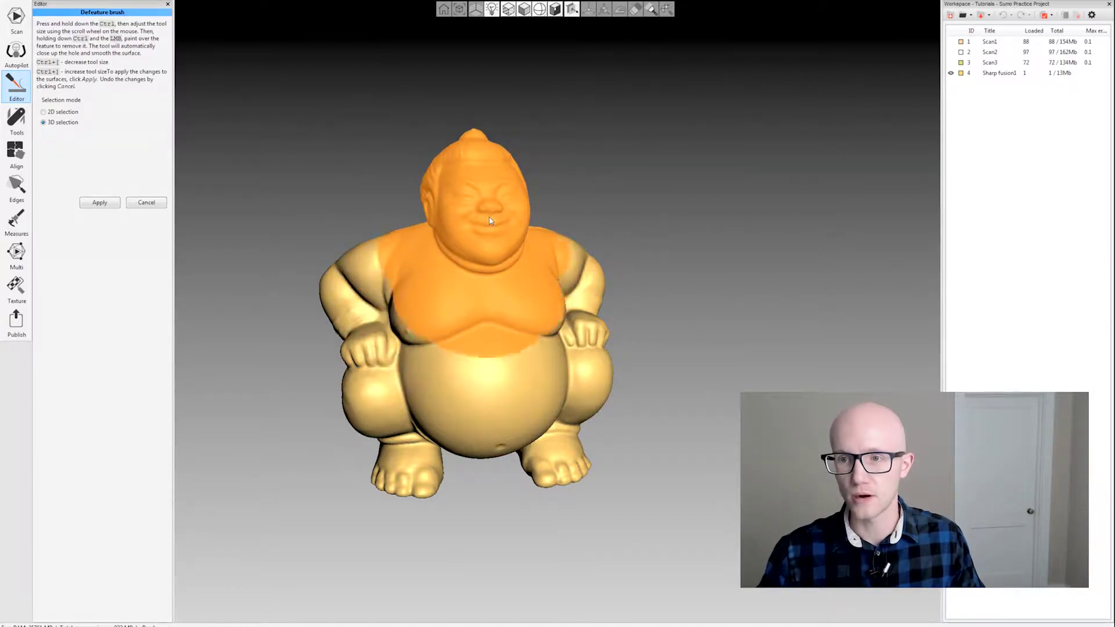
{"action": "scroll", "coordinate": [489, 221], "scroll_direction": "down", "scroll_amount": 6, "text": "ctrl"}
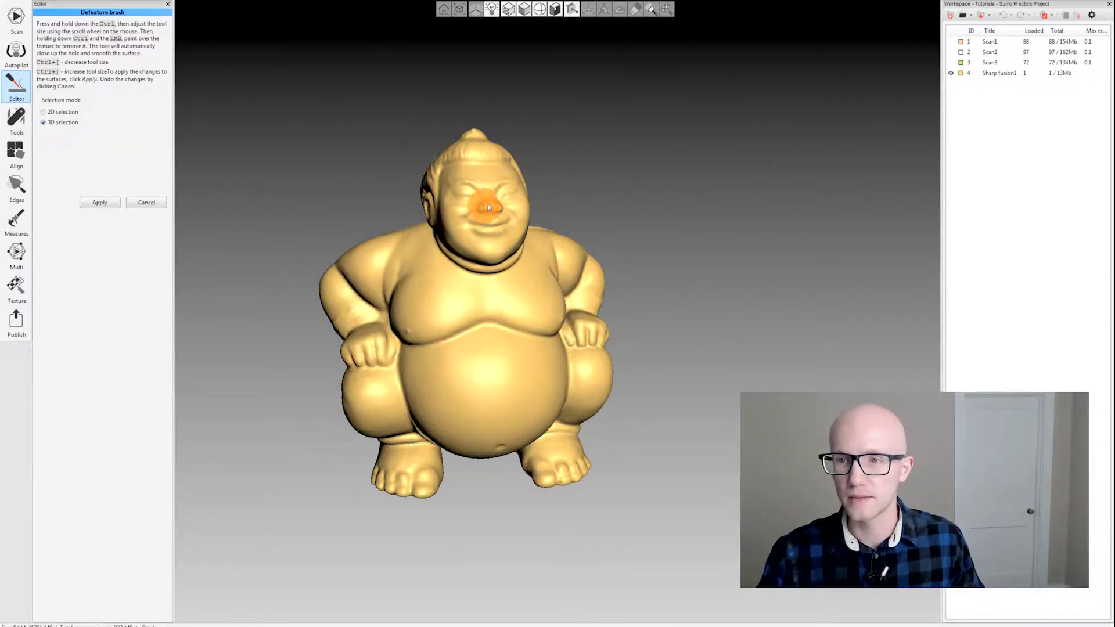
{"action": "mouse_move", "coordinate": [498, 213]}
{"action": "left_mouse_down", "text": "ctrl"}
{"action": "mouse_move", "coordinate": [498, 187]}
{"action": "mouse_move", "coordinate": [471, 184]}
{"action": "mouse_move", "coordinate": [476, 229]}
{"action": "left_mouse_up", "text": "ctrl"}
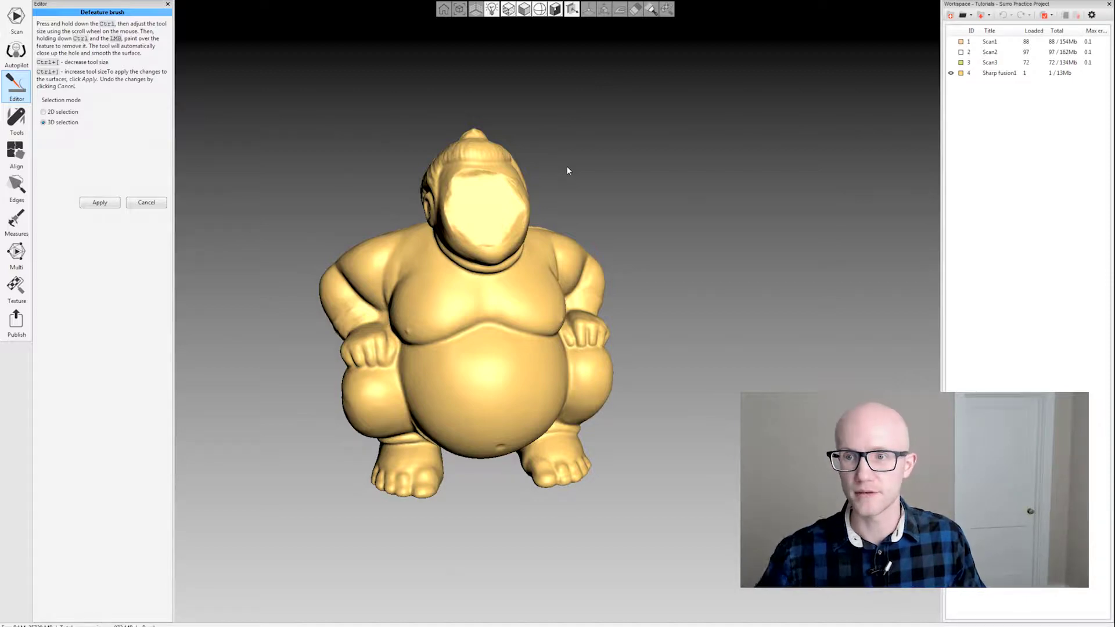
{"action": "mouse_move", "coordinate": [568, 169]}
{"action": "left_mouse_down"}
{"action": "mouse_move", "coordinate": [527, 214]}
{"action": "mouse_move", "coordinate": [508, 194]}
{"action": "mouse_move", "coordinate": [486, 206]}
{"action": "mouse_move", "coordinate": [546, 238]}
{"action": "mouse_move", "coordinate": [570, 232]}
{"action": "mouse_move", "coordinate": [527, 190]}
{"action": "mouse_move", "coordinate": [645, 204]}
{"action": "mouse_move", "coordinate": [478, 259]}
{"action": "mouse_move", "coordinate": [556, 304]}
{"action": "mouse_move", "coordinate": [533, 279]}
{"action": "left_mouse_up"}
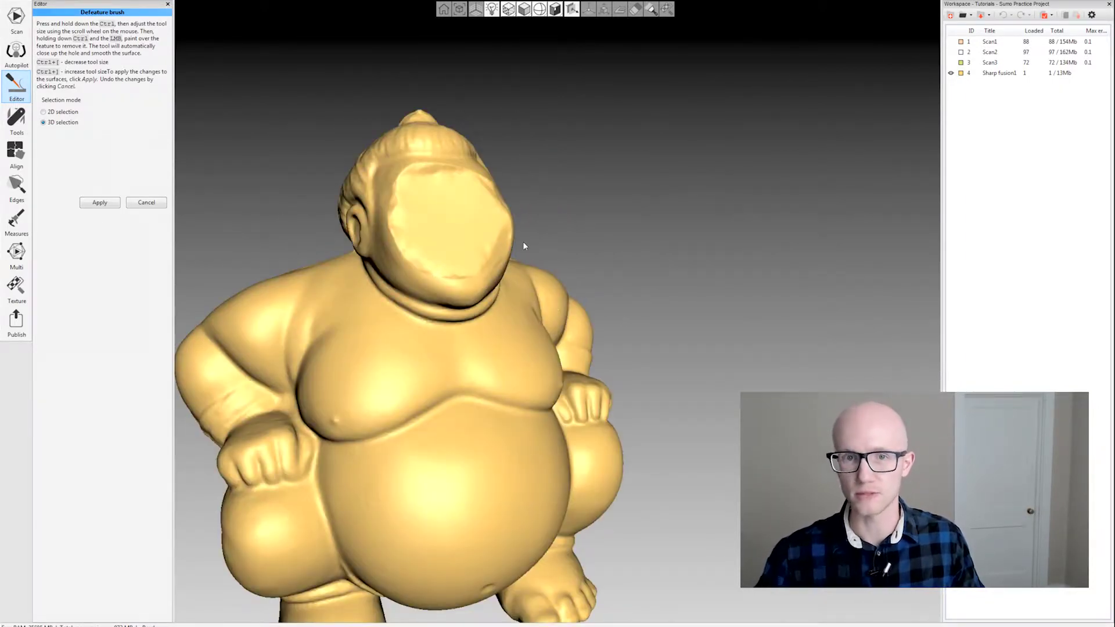
{"action": "left_click", "coordinate": [154, 205]}
Step: Restart the Defeature brush in 3D selection mode and paint over the statue's ear with a smaller brush to remove it
{"action": "left_click", "coordinate": [83, 125]}
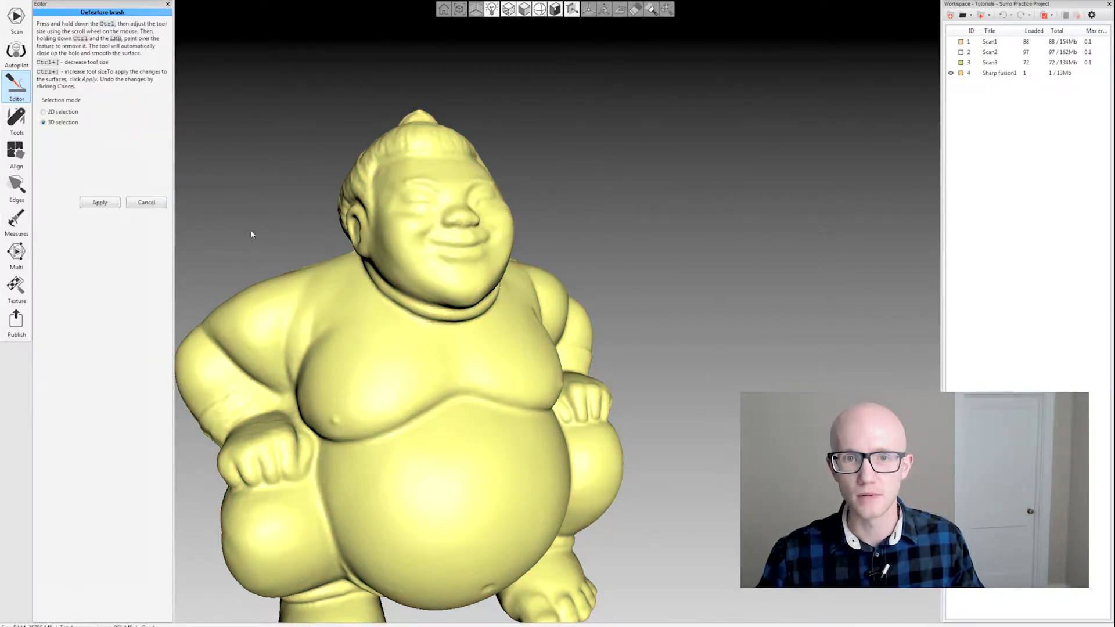
{"action": "mouse_move", "coordinate": [250, 229]}
{"action": "left_mouse_down"}
{"action": "mouse_move", "coordinate": [404, 250]}
{"action": "mouse_move", "coordinate": [386, 233]}
{"action": "left_mouse_up"}
{"action": "scroll", "coordinate": [387, 235], "scroll_direction": "up", "scroll_amount": 1}
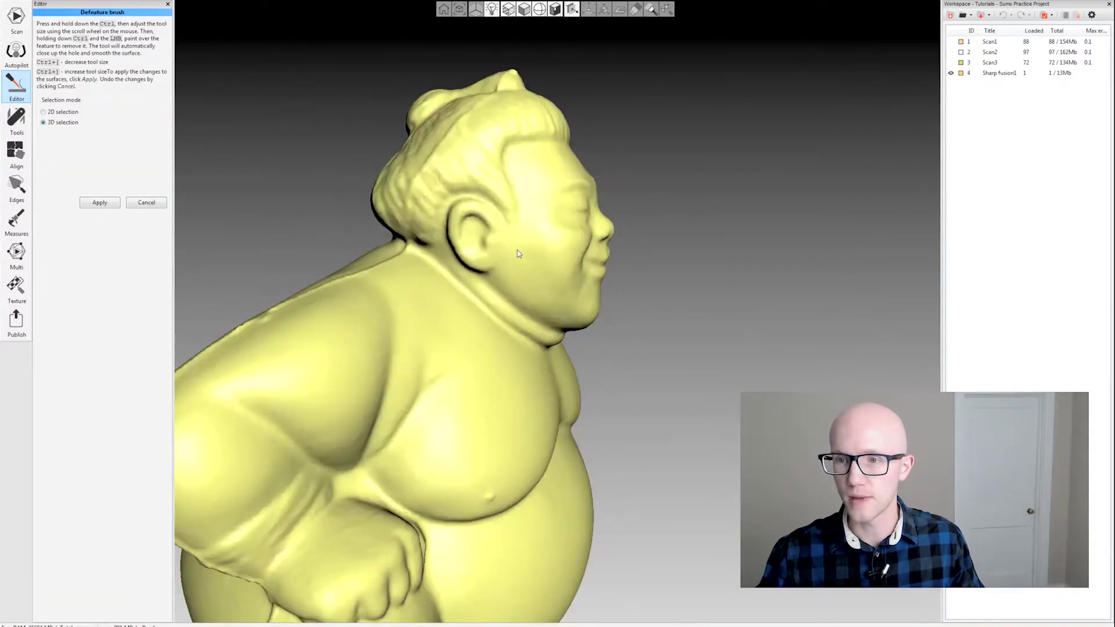
{"action": "scroll", "coordinate": [487, 231], "scroll_direction": "down", "scroll_amount": 5, "text": "ctrl"}
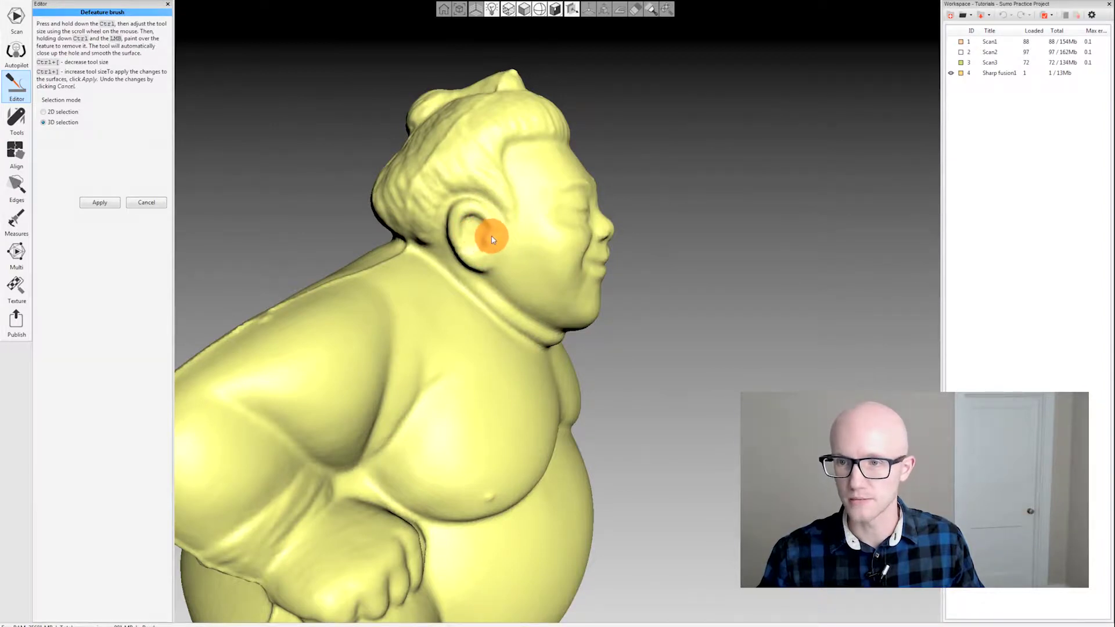
{"action": "mouse_move", "coordinate": [489, 233]}
{"action": "left_mouse_down", "text": "ctrl"}
{"action": "mouse_move", "coordinate": [466, 219]}
{"action": "mouse_move", "coordinate": [480, 257]}
{"action": "left_mouse_up", "text": "ctrl"}
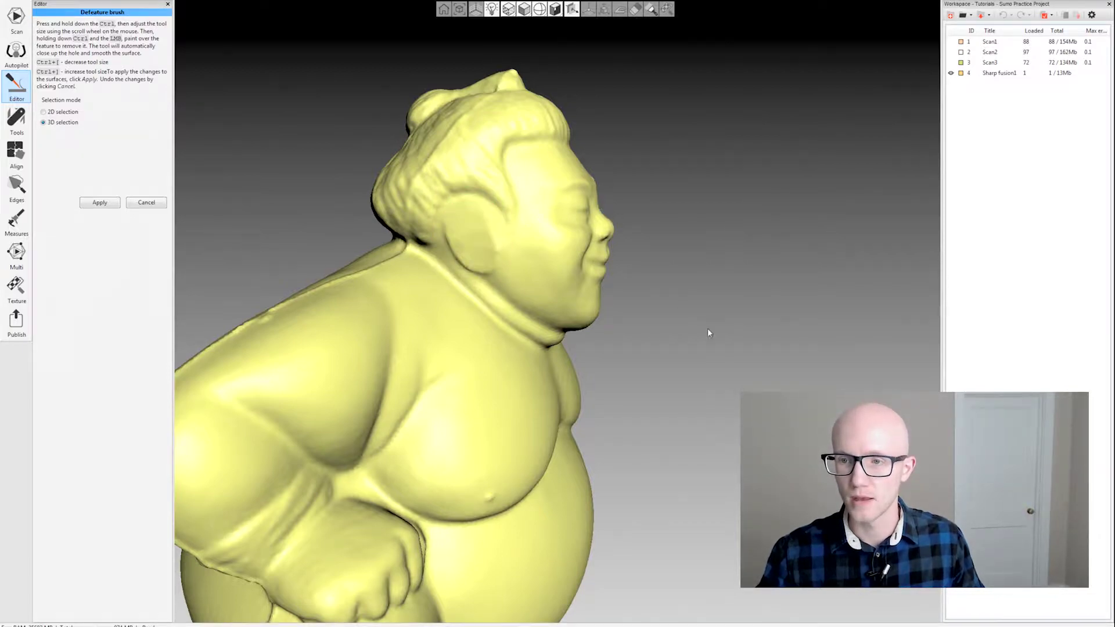
{"action": "left_click_drag", "start_coordinate": [707, 328], "coordinate": [649, 308]}
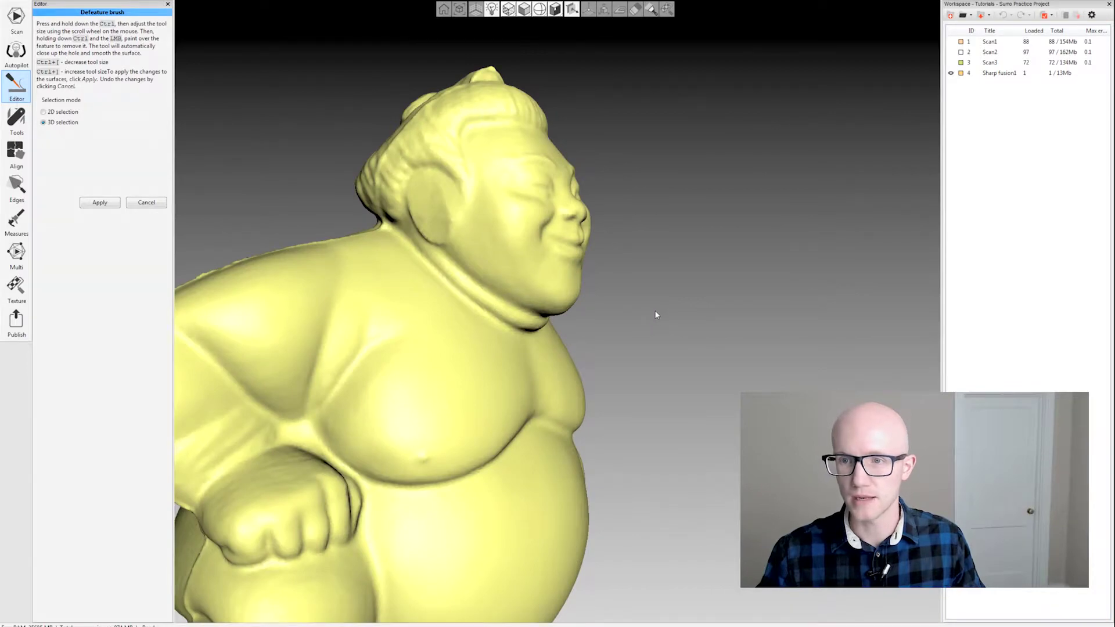
{"action": "mouse_move", "coordinate": [664, 269]}
{"action": "left_mouse_down"}
{"action": "mouse_move", "coordinate": [664, 291]}
{"action": "mouse_move", "coordinate": [651, 254]}
{"action": "left_mouse_up"}
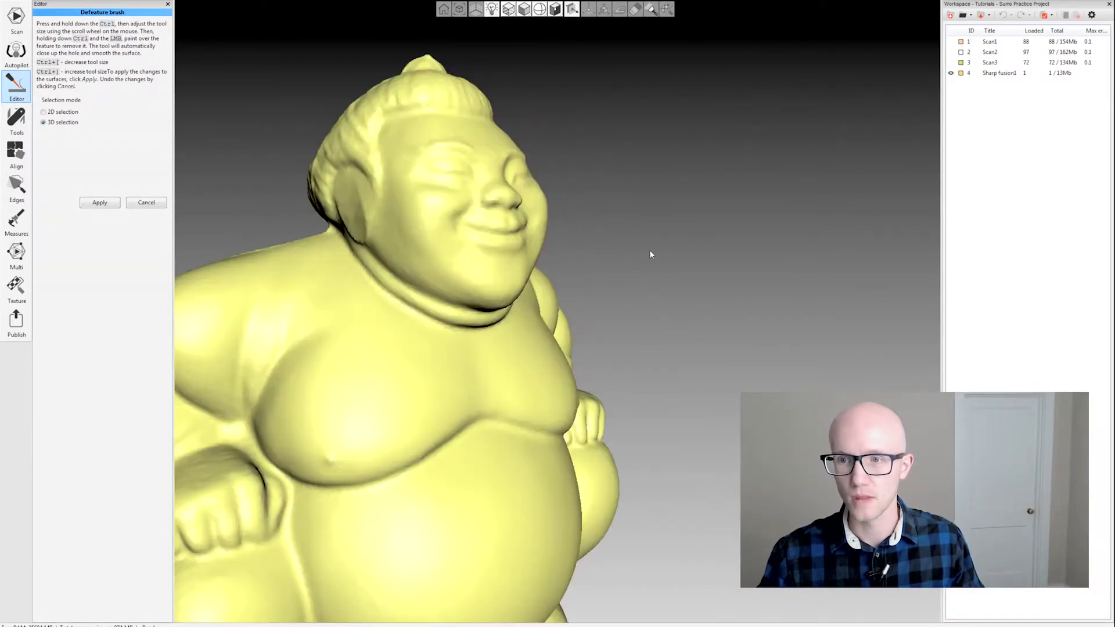
Step: Switch the Defeature brush to 2D selection and use an enlarged brush to remove the nose and one side of the face
{"action": "scroll", "coordinate": [650, 249], "scroll_direction": "down", "scroll_amount": 3}
{"action": "left_click", "coordinate": [60, 113]}
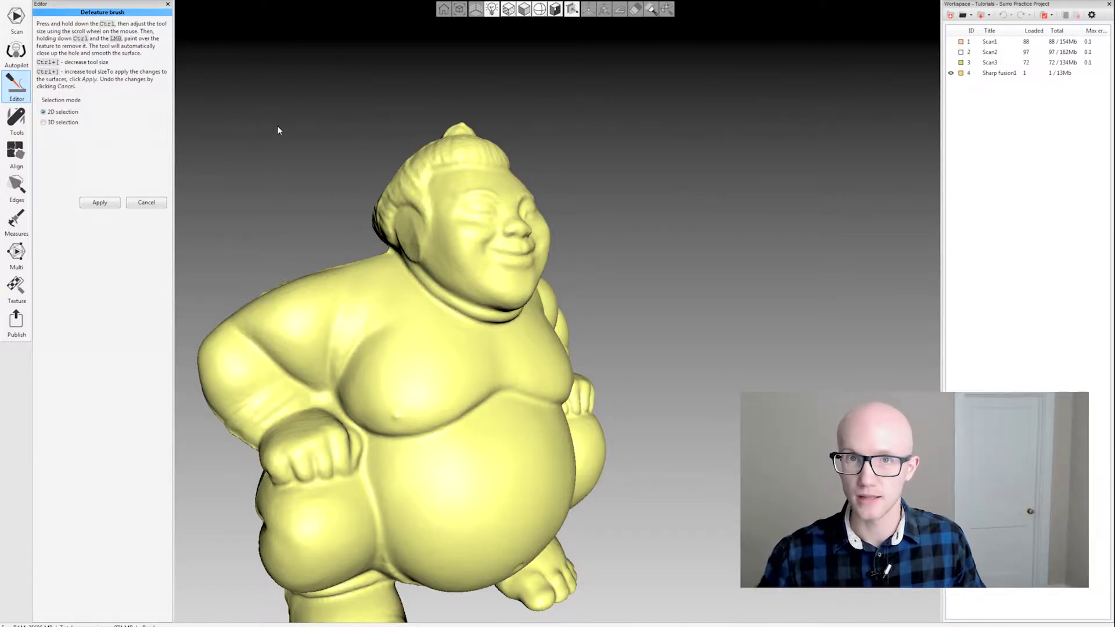
{"action": "left_click_drag", "start_coordinate": [587, 264], "coordinate": [569, 293]}
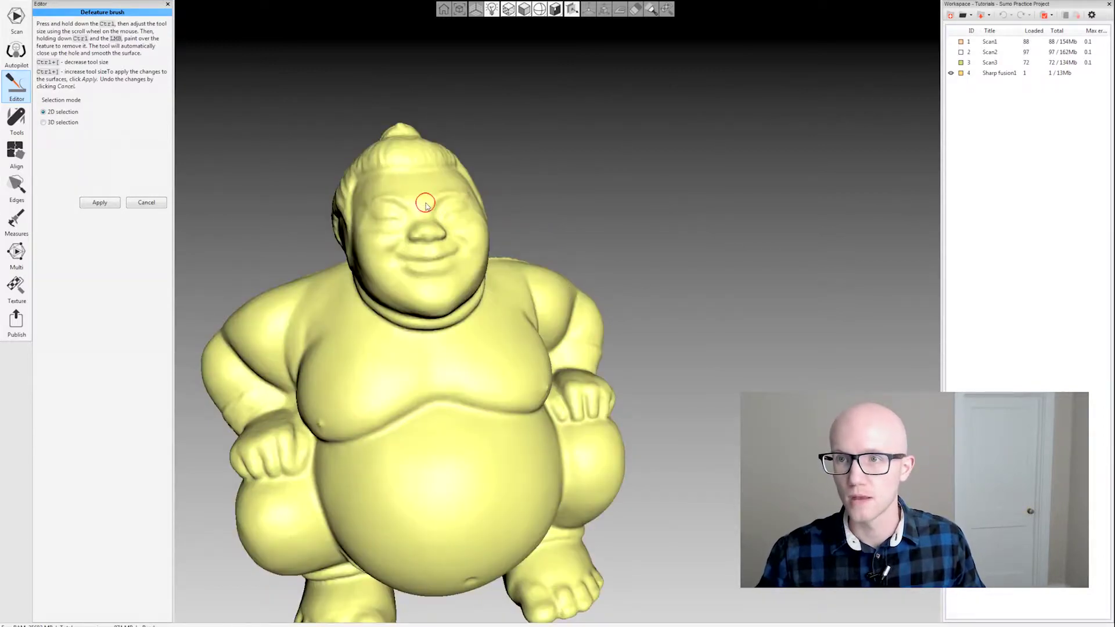
{"action": "left_click", "coordinate": [572, 10]}
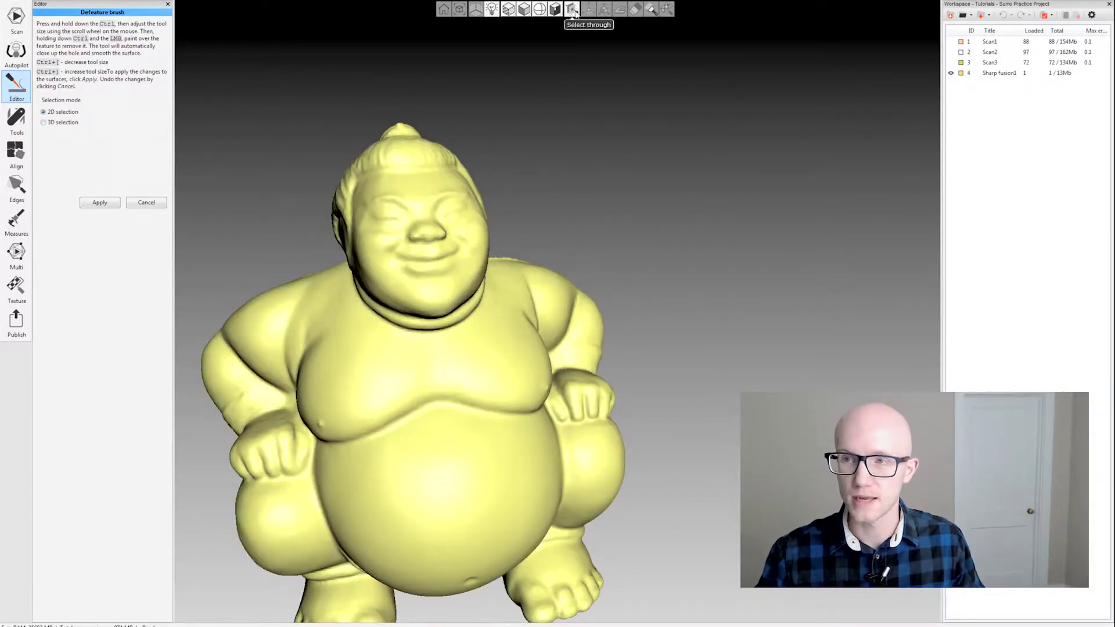
{"action": "scroll", "coordinate": [426, 221], "scroll_direction": "up", "scroll_amount": 3, "text": "ctrl"}
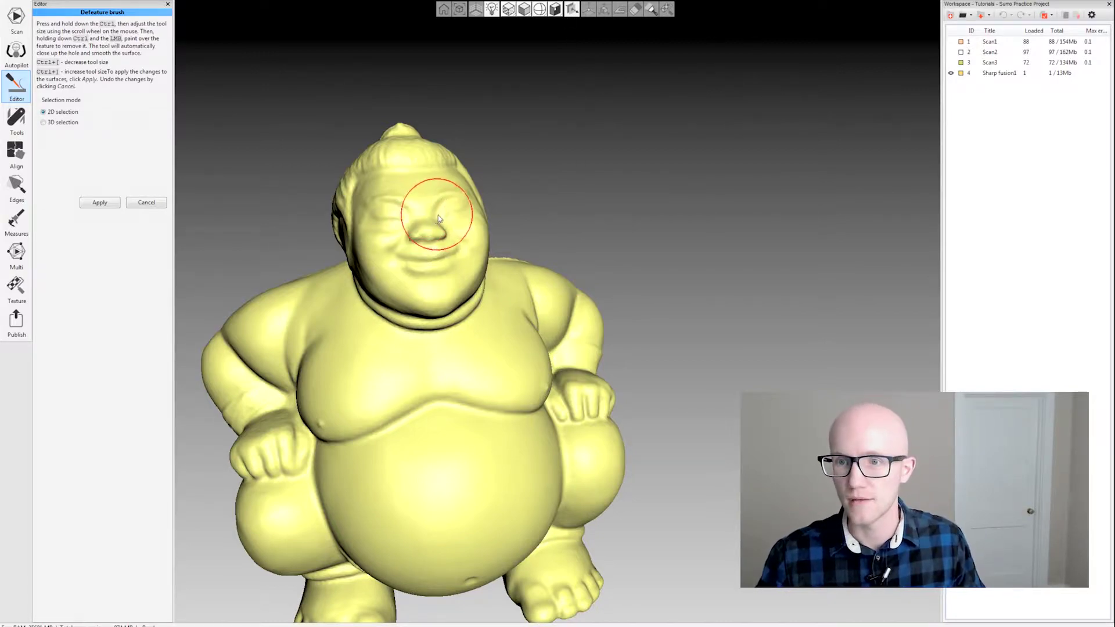
{"action": "left_click", "coordinate": [446, 239], "text": "ctrl"}
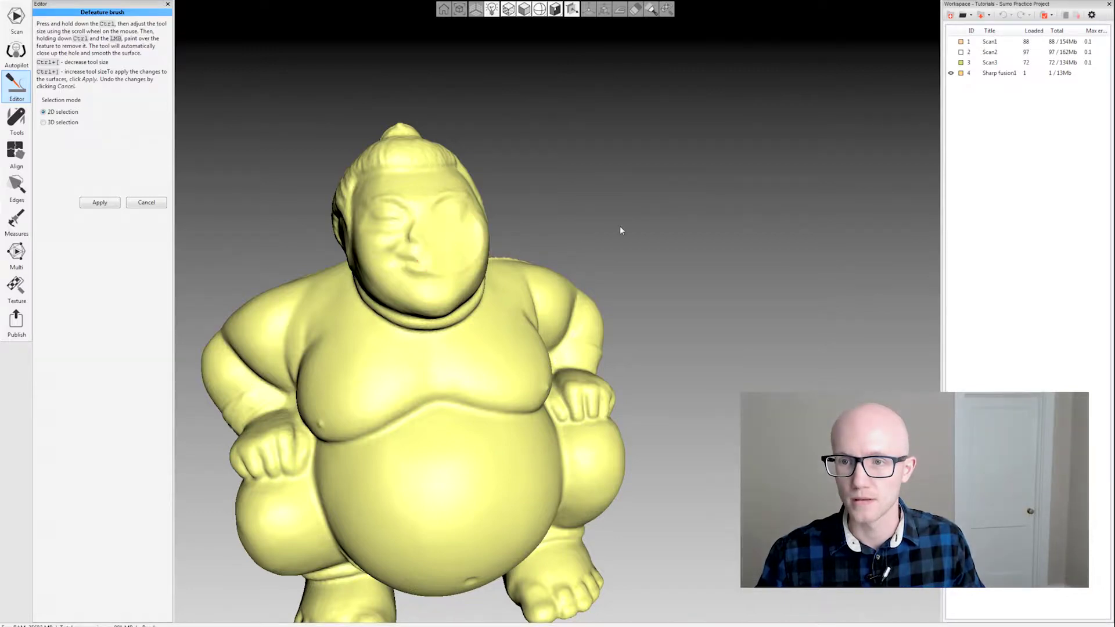
Step: Check the defeatured head from the front and the back, and discard all Defeature brush changes
{"action": "left_click_drag", "start_coordinate": [619, 225], "coordinate": [542, 221]}
{"action": "left_click_drag", "start_coordinate": [713, 254], "coordinate": [423, 293]}
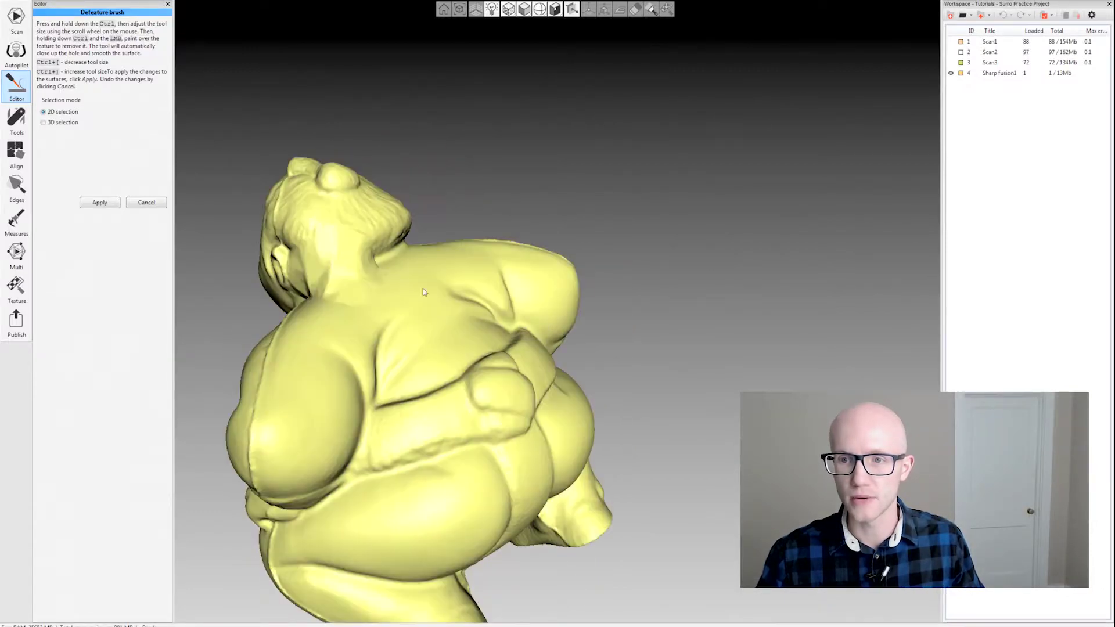
{"action": "mouse_move", "coordinate": [368, 268]}
{"action": "left_mouse_down"}
{"action": "mouse_move", "coordinate": [643, 242]}
{"action": "mouse_move", "coordinate": [636, 229]}
{"action": "left_mouse_up"}
{"action": "left_click_drag", "start_coordinate": [580, 206], "coordinate": [546, 199]}
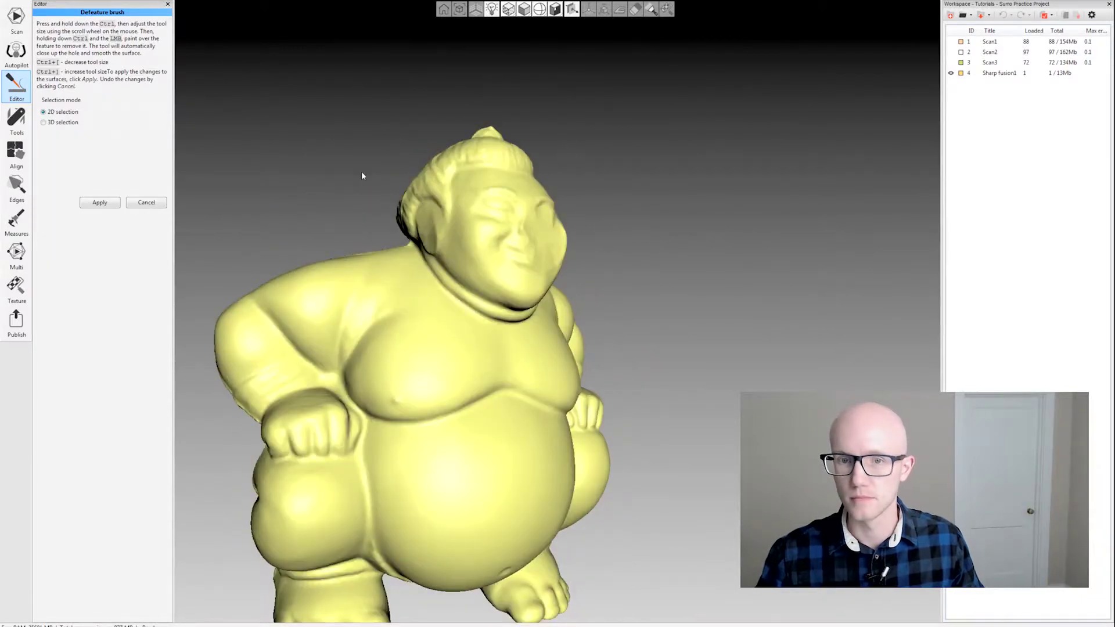
{"action": "left_click", "coordinate": [147, 203]}
Step: Try to remove the face with a 2D selection Defeature stroke across it, inspect the model, and discard the change
{"action": "left_click_drag", "start_coordinate": [423, 140], "coordinate": [398, 153]}
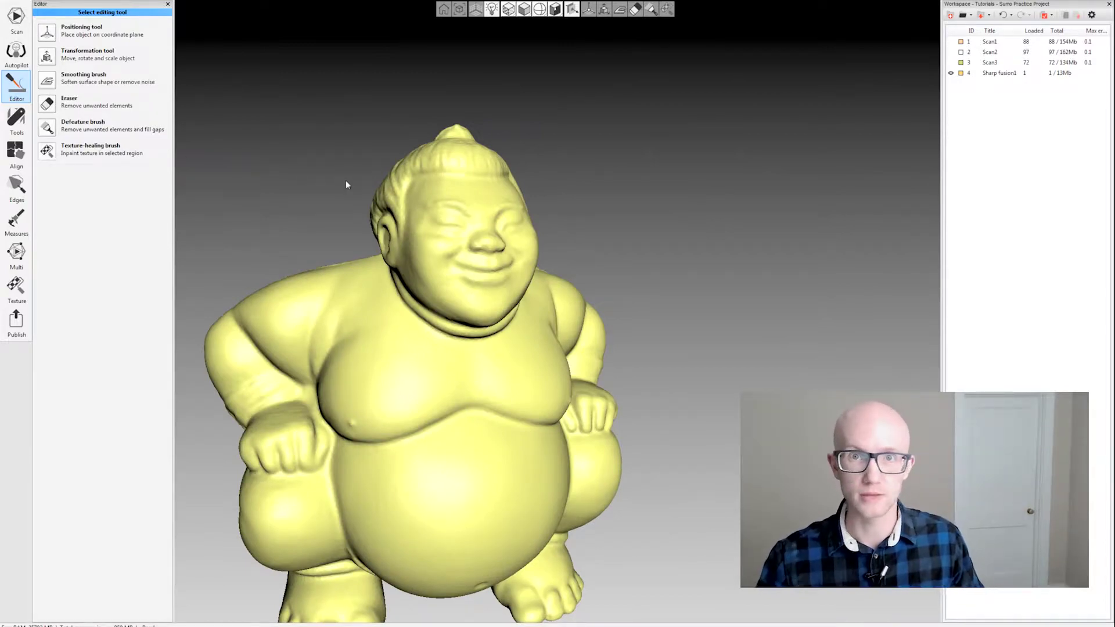
{"action": "mouse_move", "coordinate": [346, 184]}
{"action": "left_mouse_down"}
{"action": "mouse_move", "coordinate": [351, 159]}
{"action": "mouse_move", "coordinate": [354, 183]}
{"action": "left_mouse_up"}
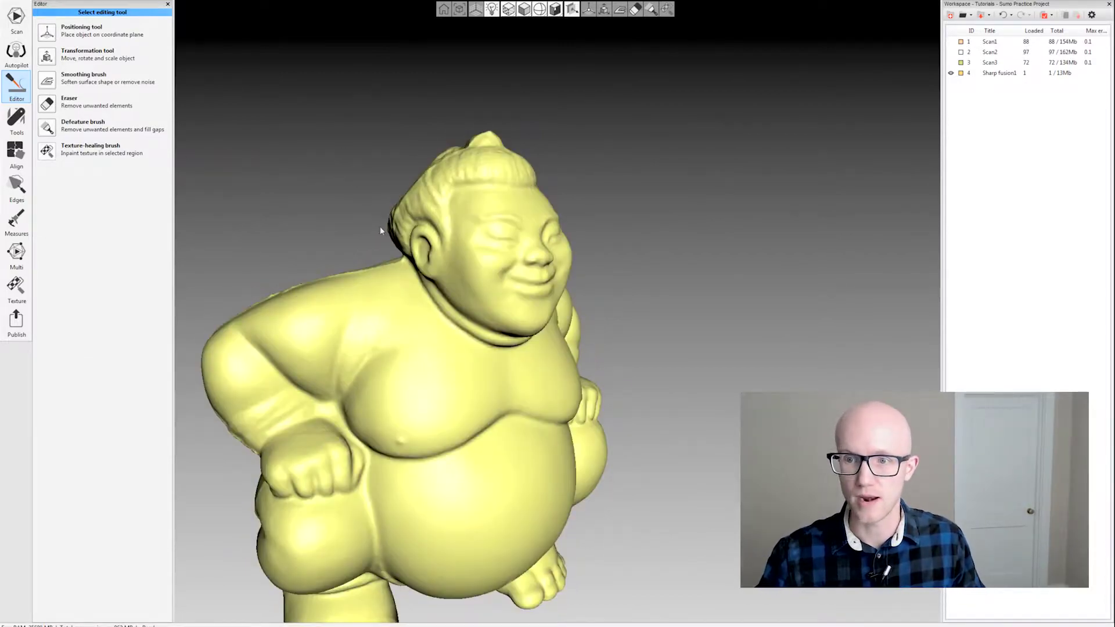
{"action": "left_click", "coordinate": [50, 131]}
{"action": "left_click_drag", "start_coordinate": [537, 206], "coordinate": [644, 191]}
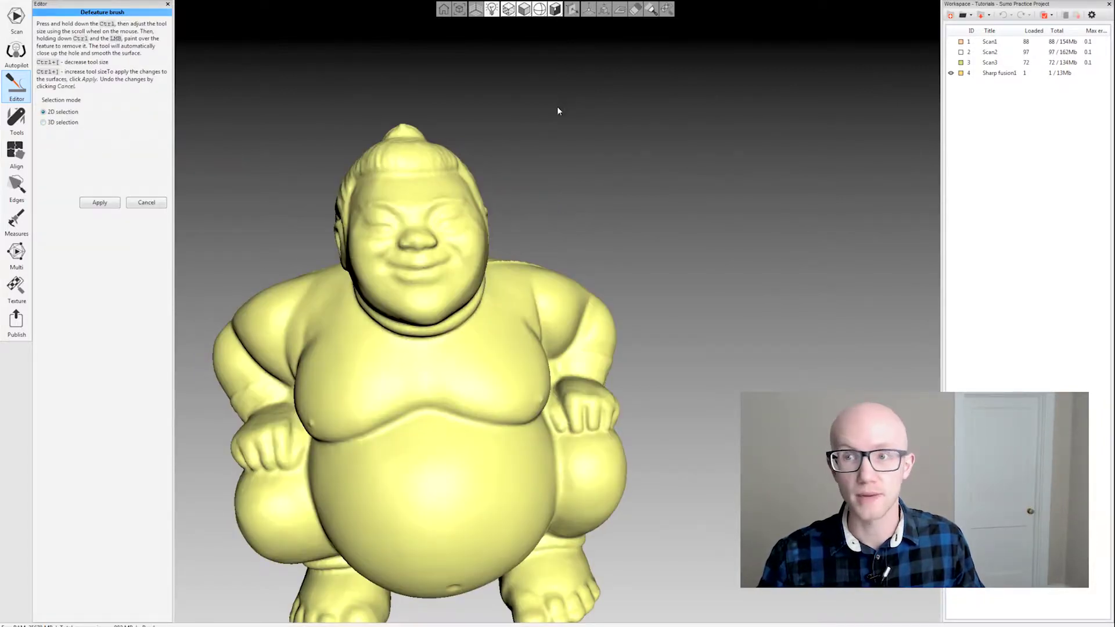
{"action": "left_click_drag", "start_coordinate": [560, 106], "coordinate": [588, 108]}
{"action": "mouse_move", "coordinate": [464, 232]}
{"action": "left_mouse_down", "text": "ctrl"}
{"action": "mouse_move", "coordinate": [468, 218]}
{"action": "mouse_move", "coordinate": [421, 230]}
{"action": "mouse_move", "coordinate": [453, 238]}
{"action": "left_mouse_up", "text": "ctrl"}
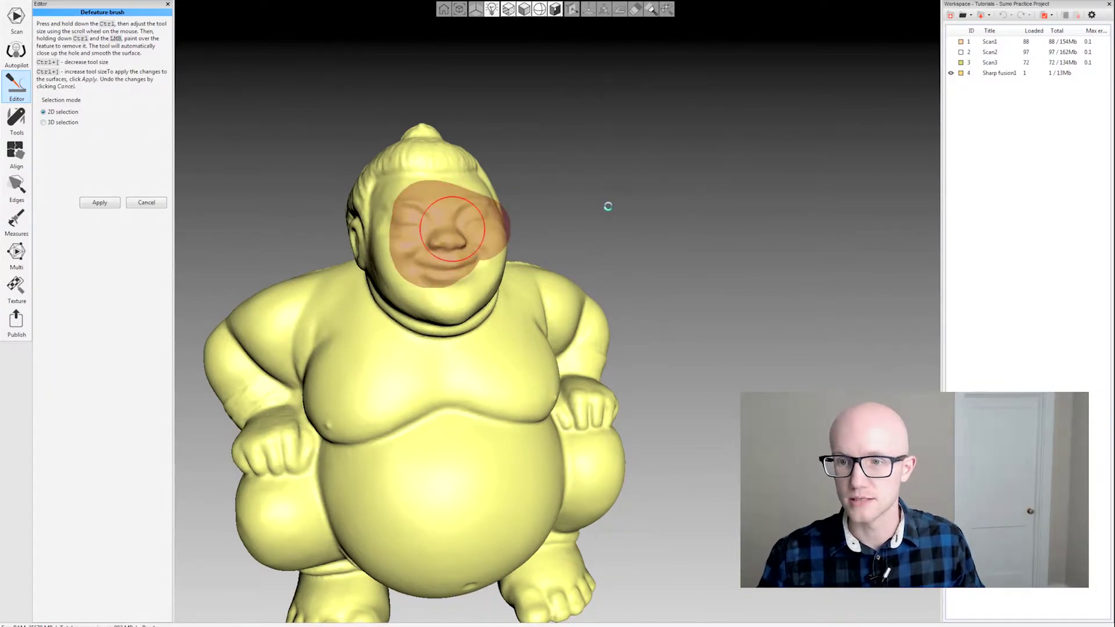
{"action": "left_click_drag", "start_coordinate": [640, 217], "coordinate": [382, 254]}
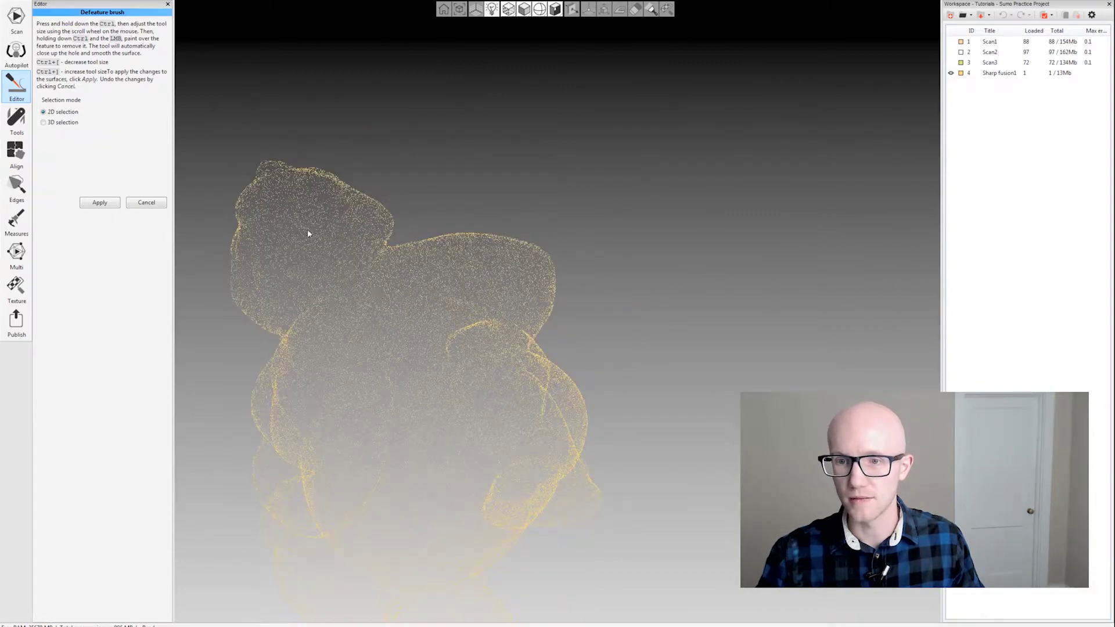
{"action": "left_click_drag", "start_coordinate": [386, 350], "coordinate": [385, 356]}
{"action": "left_click_drag", "start_coordinate": [498, 176], "coordinate": [820, 120]}
{"action": "left_click", "coordinate": [146, 202]}
Step: Remove the statue's ear using the Defeature brush in 3D selection mode with a reduced brush size, and apply the change
{"action": "left_click_drag", "start_coordinate": [310, 232], "coordinate": [407, 250]}
{"action": "left_click", "coordinate": [50, 129]}
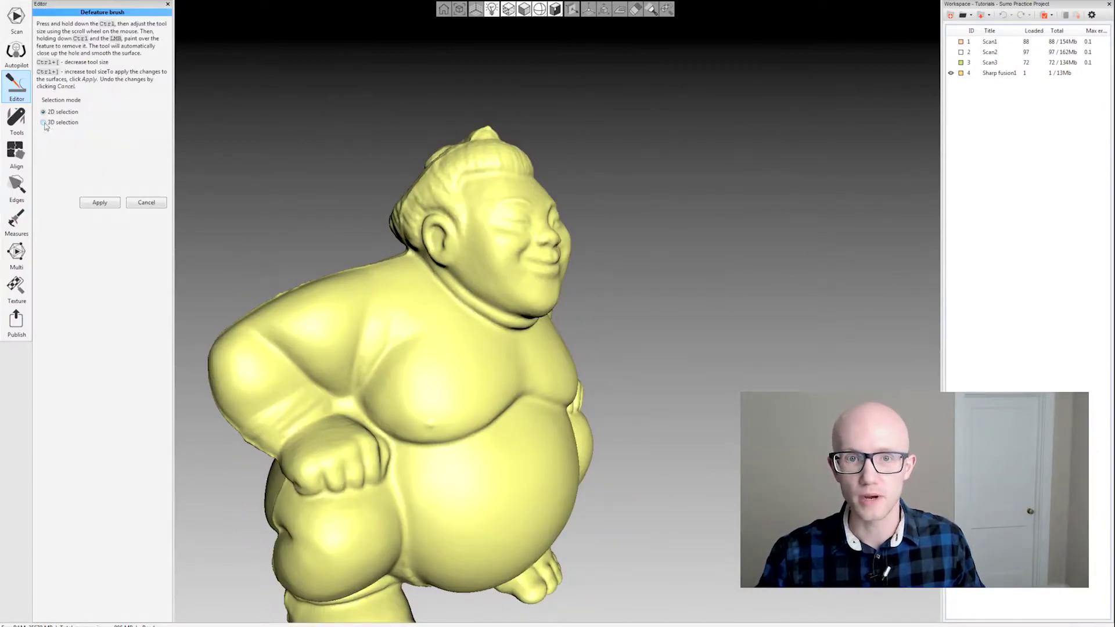
{"action": "left_click_drag", "start_coordinate": [291, 163], "coordinate": [326, 167]}
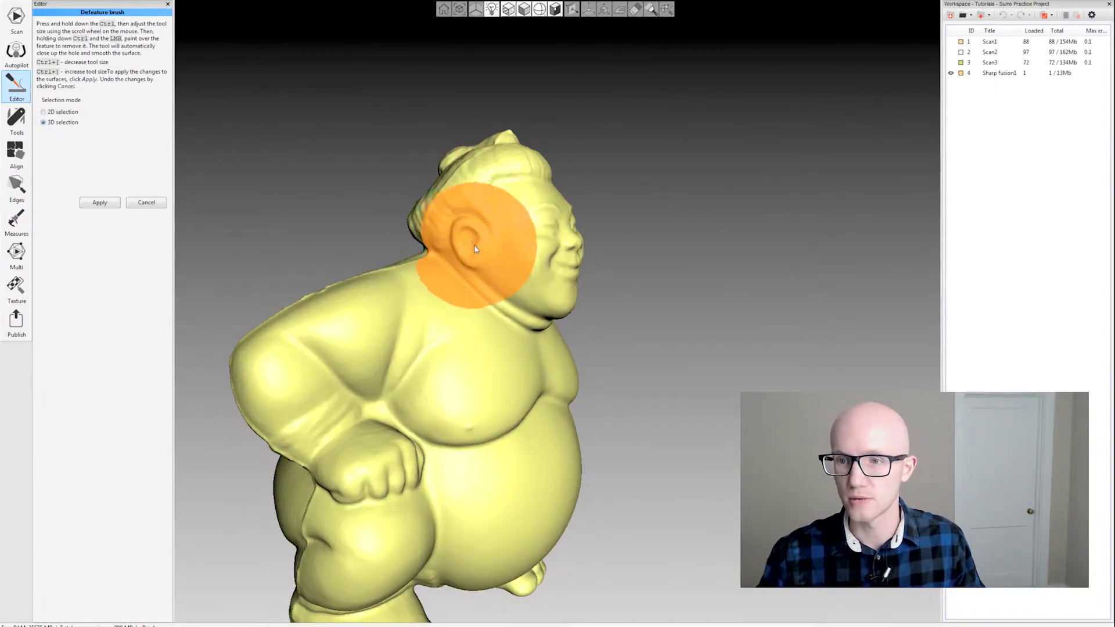
{"action": "scroll", "coordinate": [470, 247], "scroll_direction": "down", "scroll_amount": 5, "text": "ctrl"}
{"action": "left_click_drag", "start_coordinate": [301, 168], "coordinate": [430, 198]}
{"action": "mouse_move", "coordinate": [461, 158]}
{"action": "left_mouse_down", "text": "ctrl"}
{"action": "mouse_move", "coordinate": [436, 139]}
{"action": "mouse_move", "coordinate": [444, 192]}
{"action": "left_mouse_up", "text": "ctrl"}
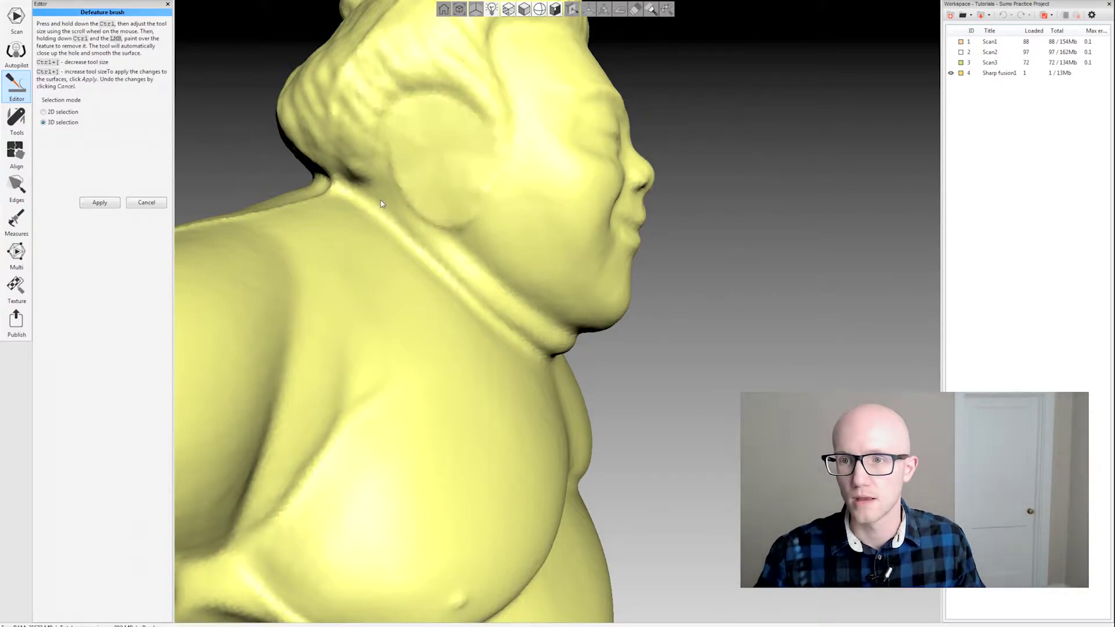
{"action": "left_click", "coordinate": [100, 202]}
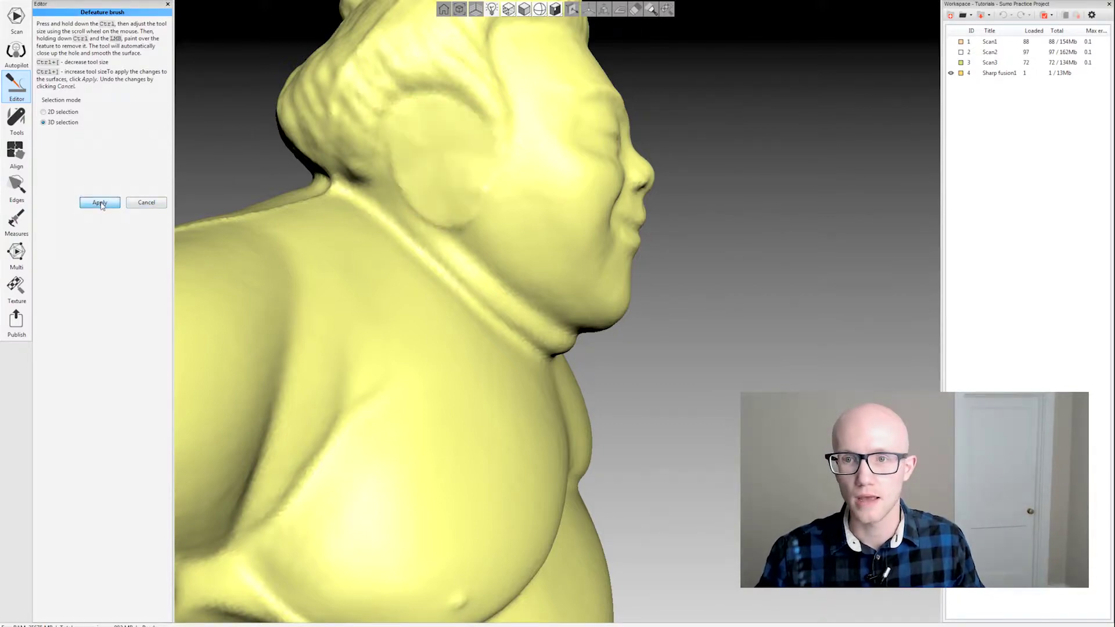
Step: Activate the Smoothing brush and reduce its brush size to under 5 mm over the side of the head
{"action": "scroll", "coordinate": [506, 255], "scroll_direction": "down", "scroll_amount": 6}
{"action": "left_click_drag", "start_coordinate": [506, 255], "coordinate": [532, 287]}
{"action": "scroll", "coordinate": [593, 307], "scroll_direction": "up", "scroll_amount": 3}
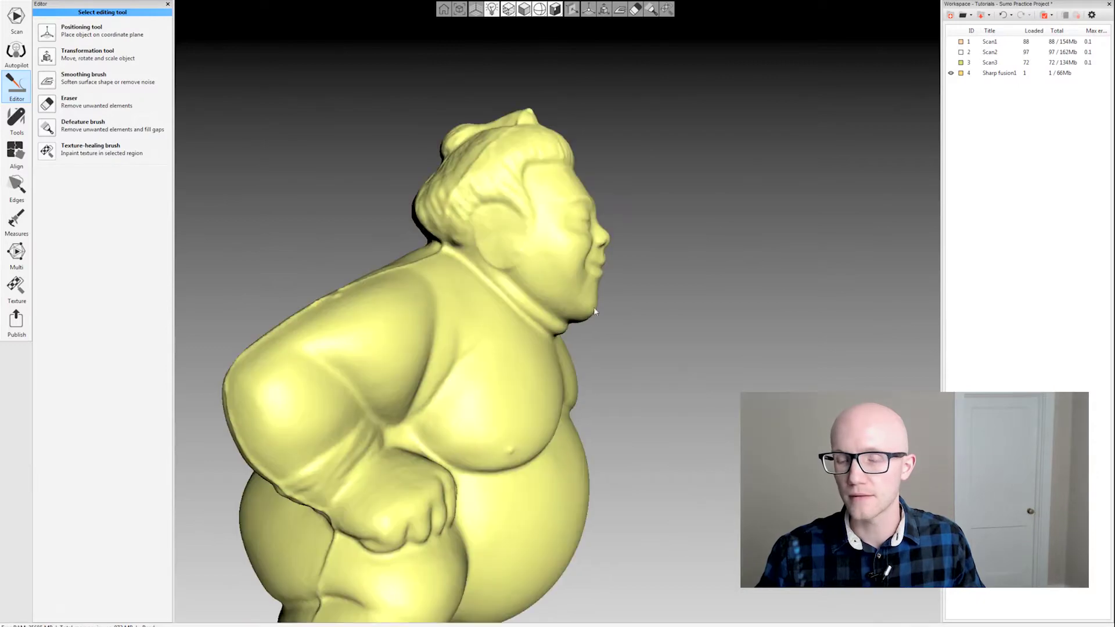
{"action": "mouse_move", "coordinate": [594, 307]}
{"action": "left_mouse_down"}
{"action": "mouse_move", "coordinate": [468, 319]}
{"action": "mouse_move", "coordinate": [490, 331]}
{"action": "mouse_move", "coordinate": [440, 271]}
{"action": "left_mouse_up"}
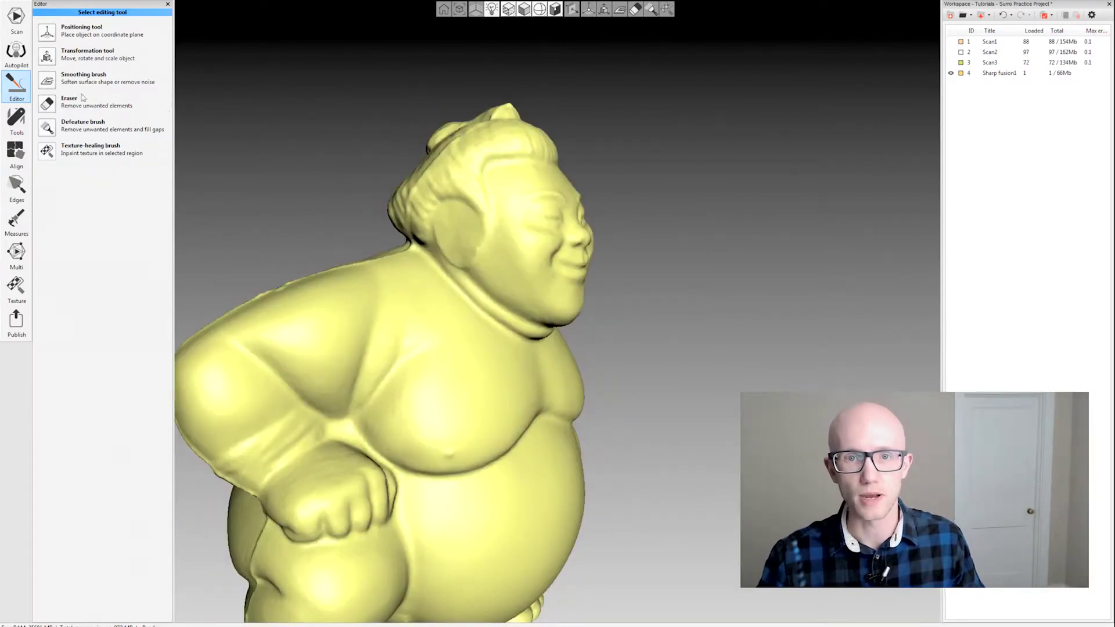
{"action": "left_click", "coordinate": [52, 83]}
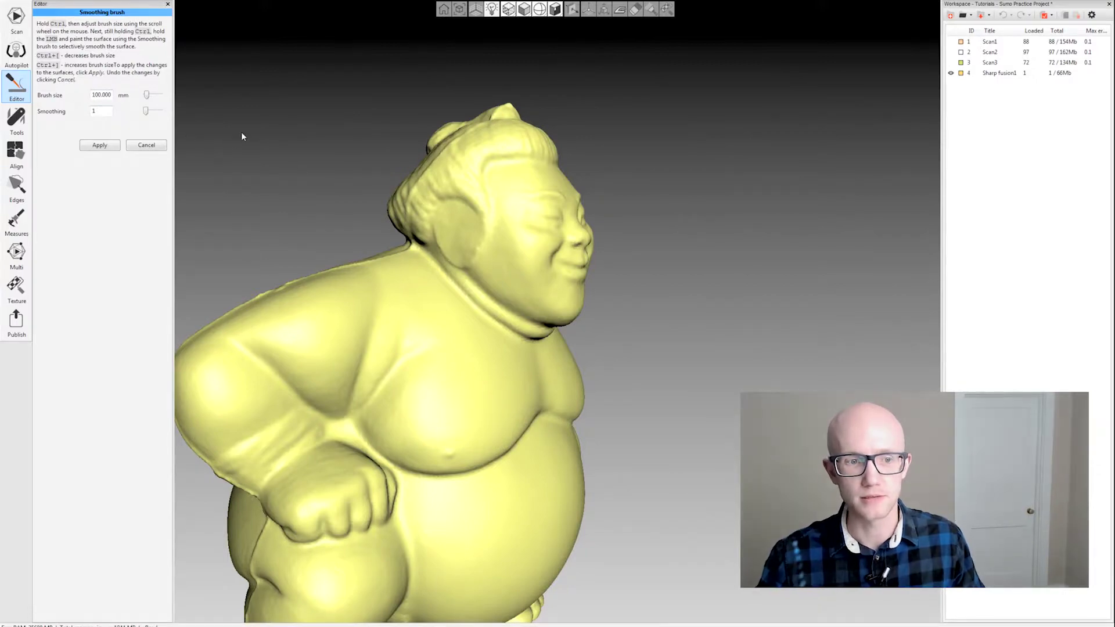
{"action": "left_click_drag", "start_coordinate": [274, 169], "coordinate": [298, 176]}
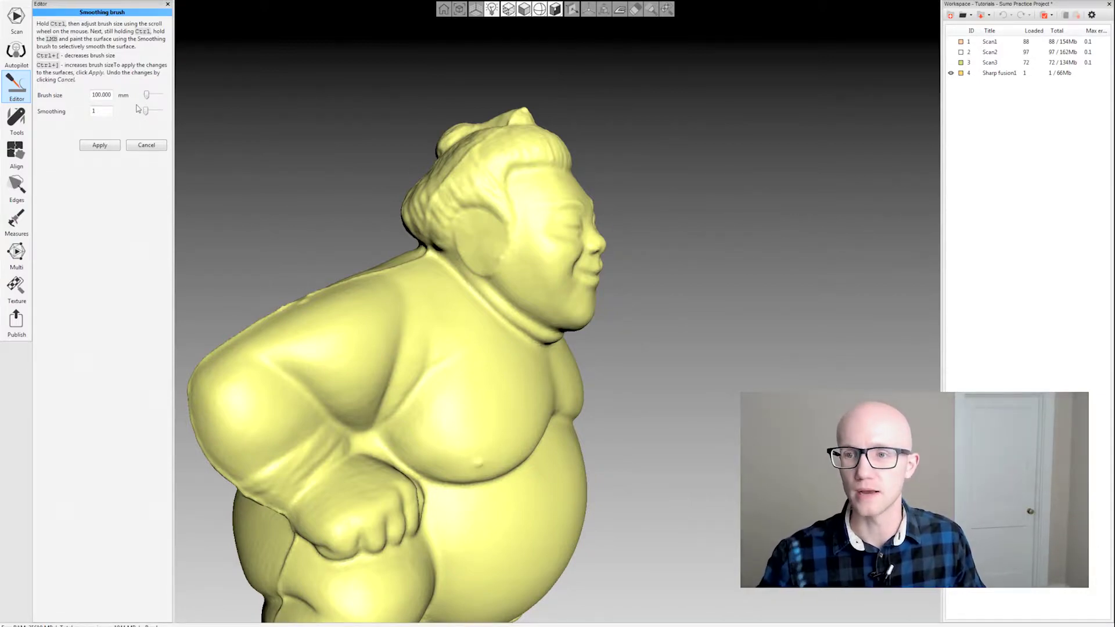
{"action": "scroll", "coordinate": [495, 254], "scroll_direction": "down", "scroll_amount": 5, "text": "ctrl"}
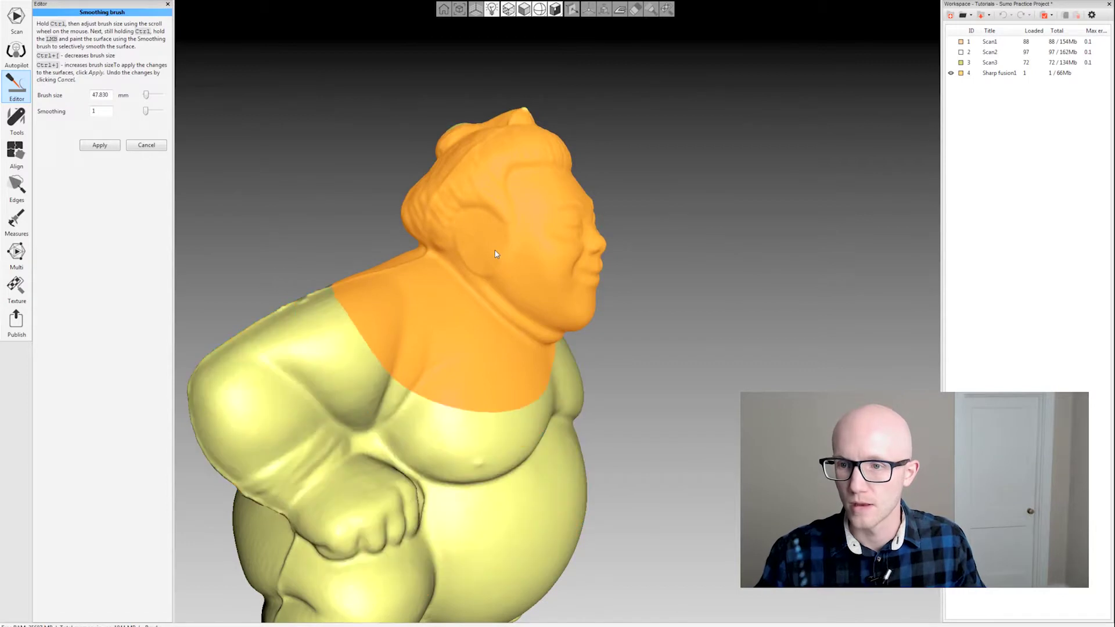
{"action": "key", "text": "ctrl"}
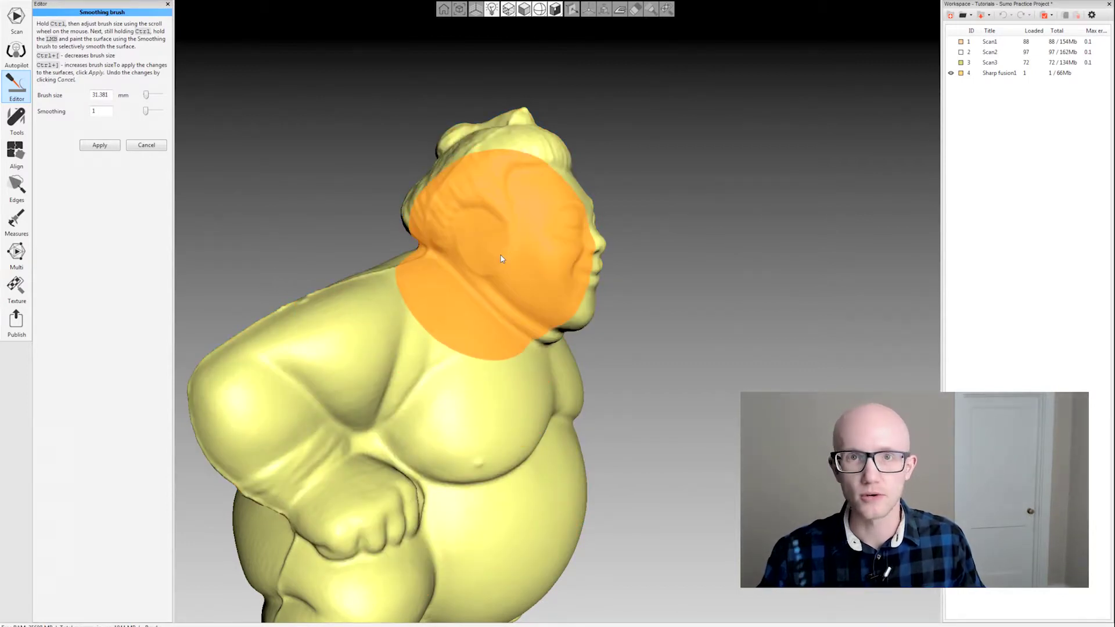
{"action": "scroll", "coordinate": [502, 258], "scroll_direction": "down", "scroll_amount": 7, "text": "ctrl"}
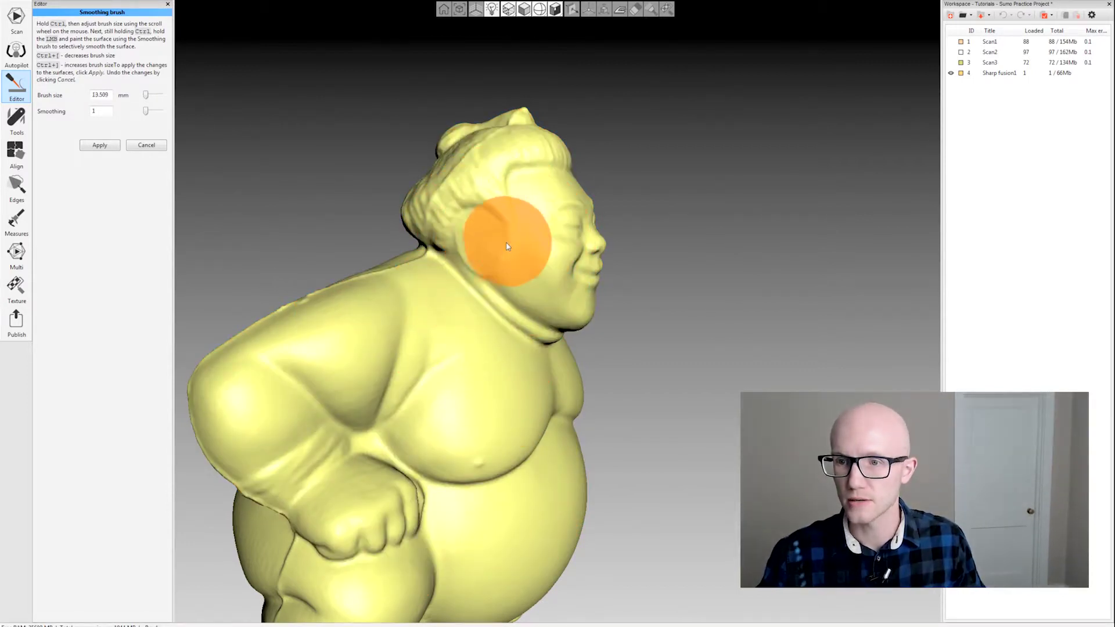
{"action": "scroll", "coordinate": [491, 244], "scroll_direction": "down", "scroll_amount": 2, "text": "ctrl"}
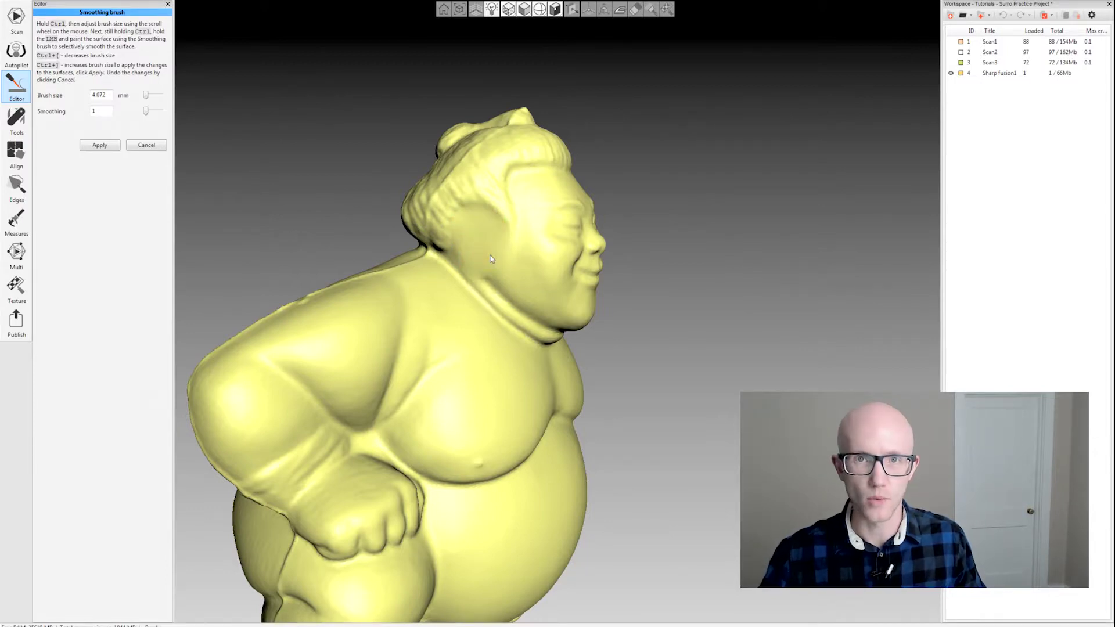
Step: Enlarge the Smoothing brush to 24.165 mm and smooth away the statue's facial features
{"action": "mouse_move", "coordinate": [491, 258]}
{"action": "left_mouse_down"}
{"action": "mouse_move", "coordinate": [696, 354]}
{"action": "mouse_move", "coordinate": [667, 258]}
{"action": "left_mouse_up"}
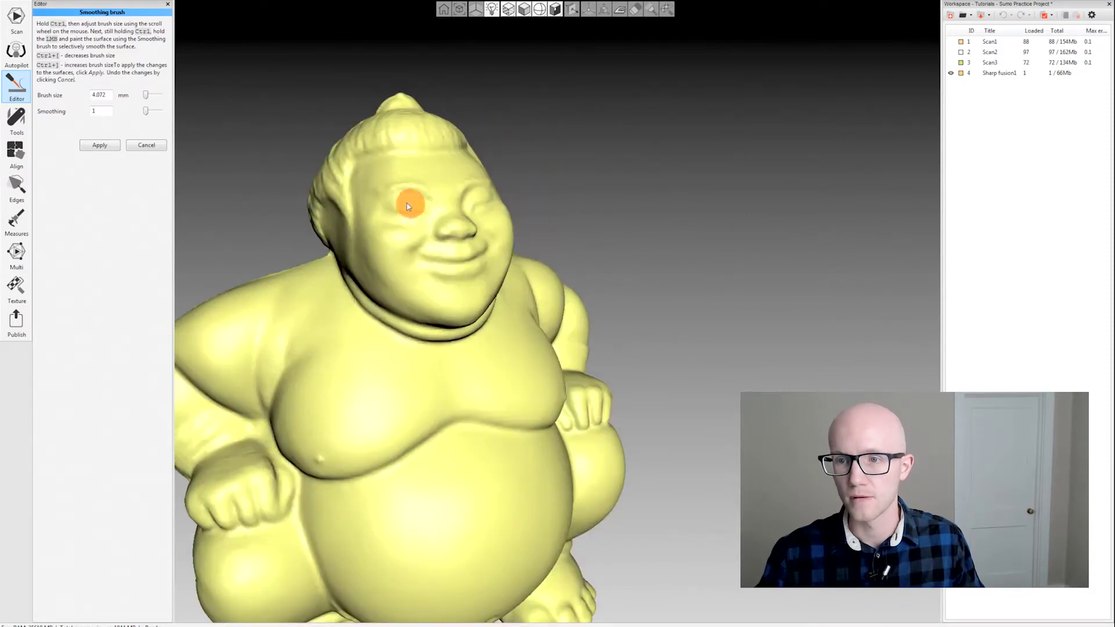
{"action": "scroll", "coordinate": [407, 206], "scroll_direction": "up", "scroll_amount": 3, "text": "ctrl"}
{"action": "scroll", "coordinate": [407, 206], "scroll_direction": "up", "scroll_amount": 8, "text": "ctrl"}
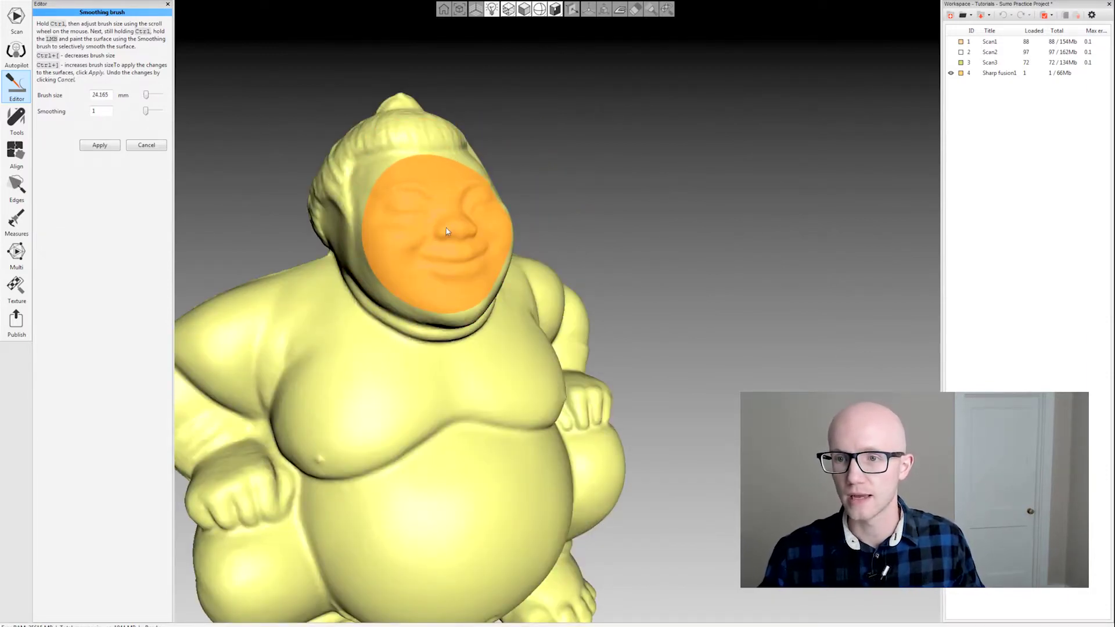
{"action": "left_click_drag", "start_coordinate": [776, 256], "coordinate": [635, 232]}
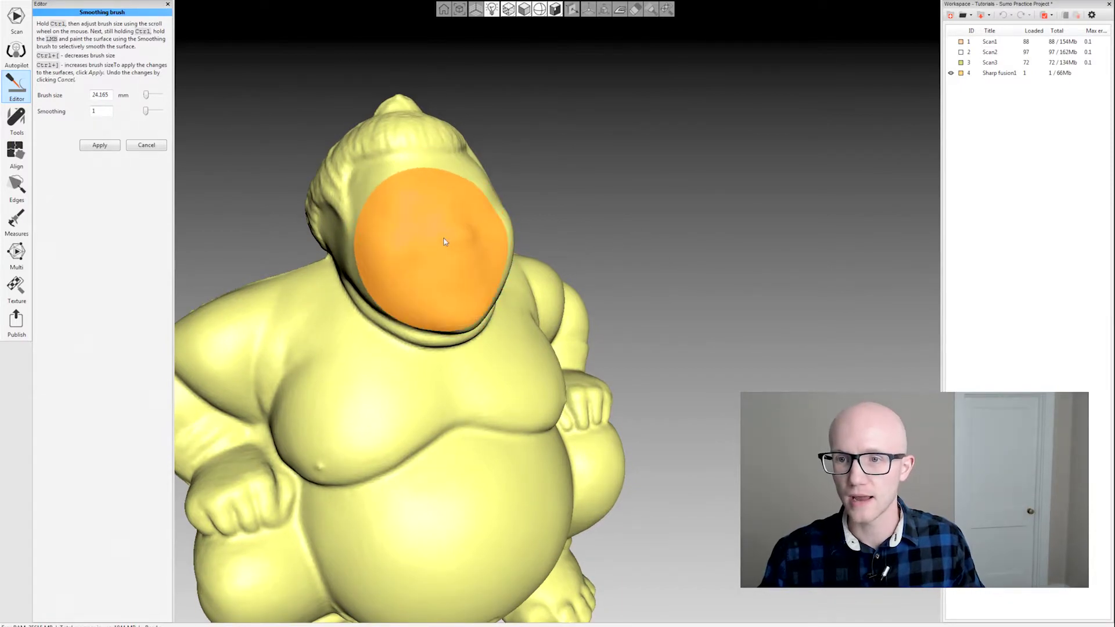
{"action": "left_click_drag", "start_coordinate": [614, 203], "coordinate": [686, 222]}
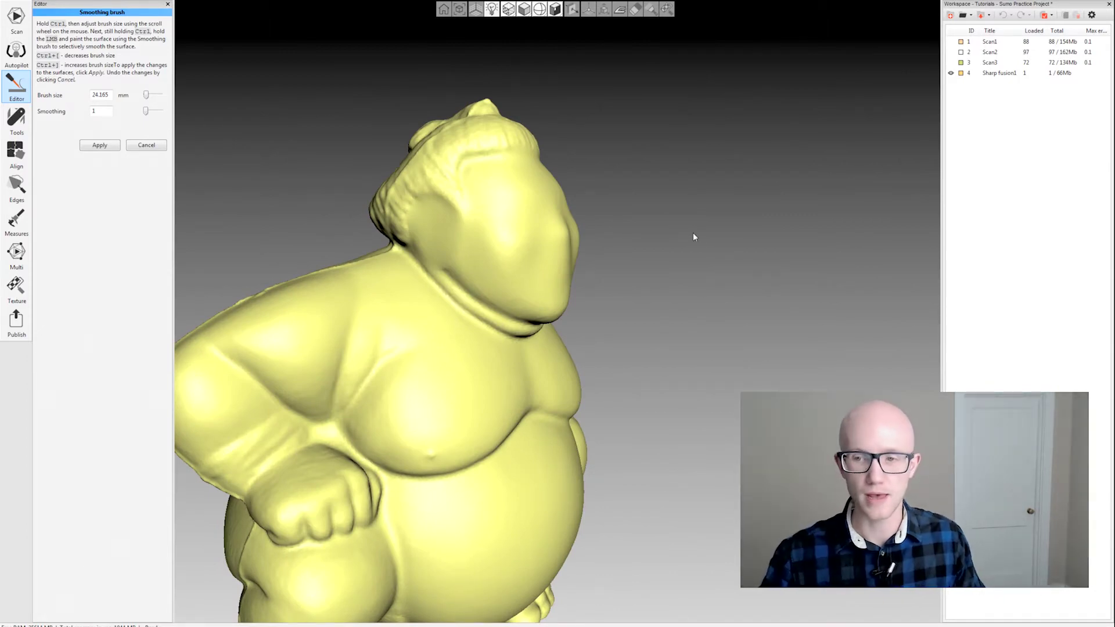
Step: Reduce the Smoothing brush to 1.928 mm and smooth the seam line running from the neck along the shoulder
{"action": "mouse_move", "coordinate": [695, 236]}
{"action": "left_mouse_down"}
{"action": "mouse_move", "coordinate": [626, 352]}
{"action": "mouse_move", "coordinate": [607, 277]}
{"action": "mouse_move", "coordinate": [711, 306]}
{"action": "mouse_move", "coordinate": [649, 355]}
{"action": "mouse_move", "coordinate": [416, 389]}
{"action": "mouse_move", "coordinate": [493, 361]}
{"action": "mouse_move", "coordinate": [416, 307]}
{"action": "mouse_move", "coordinate": [374, 319]}
{"action": "mouse_move", "coordinate": [400, 316]}
{"action": "mouse_move", "coordinate": [391, 304]}
{"action": "mouse_move", "coordinate": [407, 290]}
{"action": "left_mouse_up"}
{"action": "scroll", "coordinate": [398, 299], "scroll_direction": "up", "scroll_amount": 2}
{"action": "key", "text": "ctrl"}
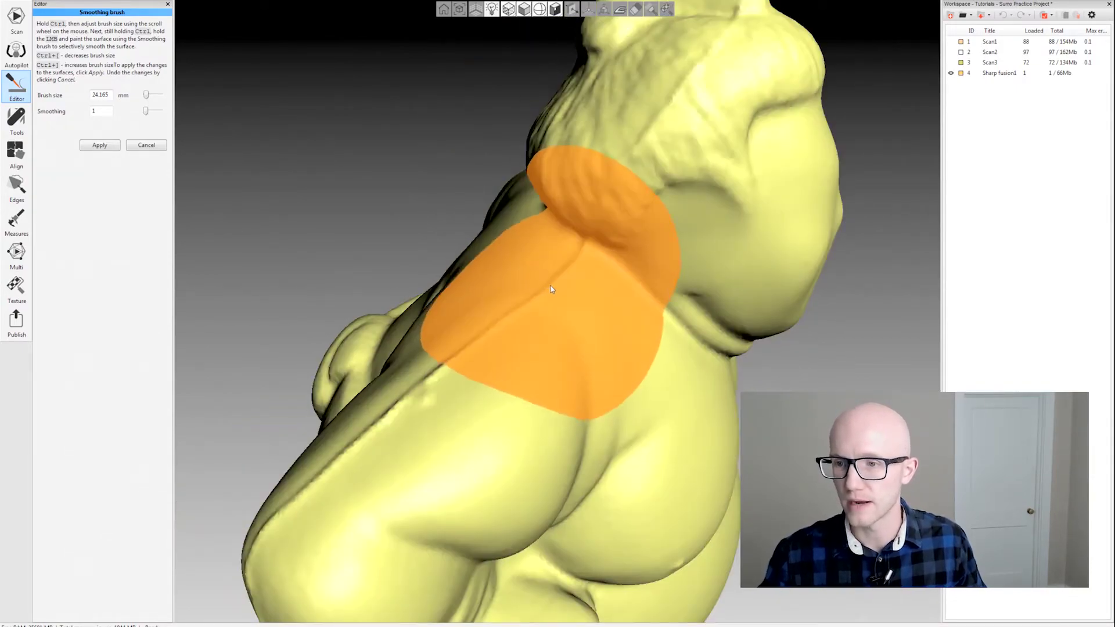
{"action": "scroll", "coordinate": [555, 284], "scroll_direction": "down", "scroll_amount": 10, "text": "ctrl"}
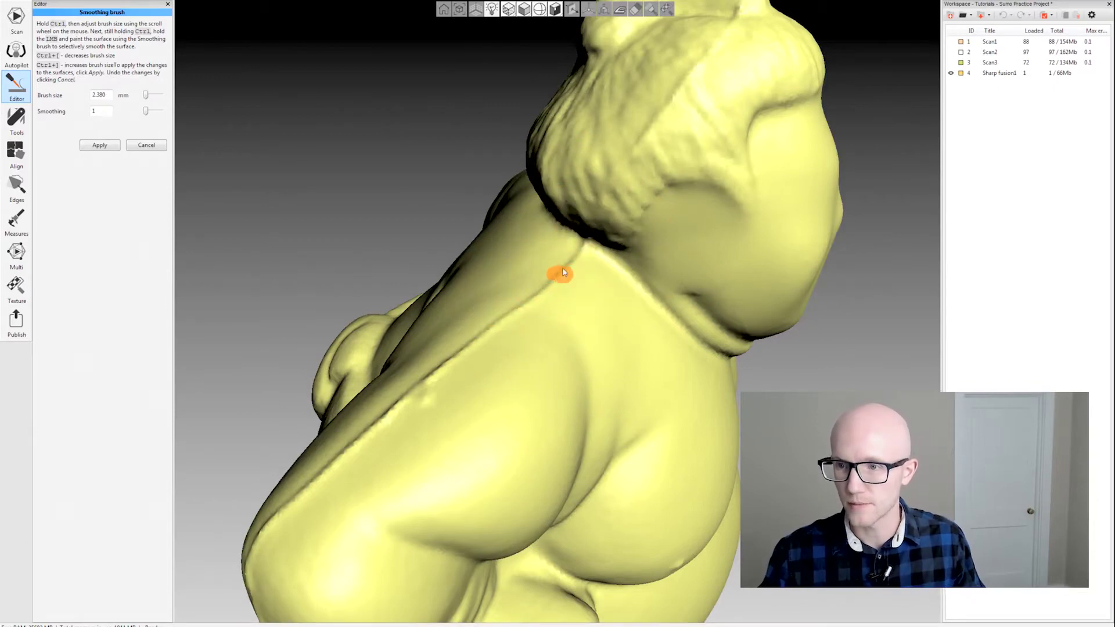
{"action": "scroll", "coordinate": [563, 272], "scroll_direction": "down", "scroll_amount": 1, "text": "ctrl"}
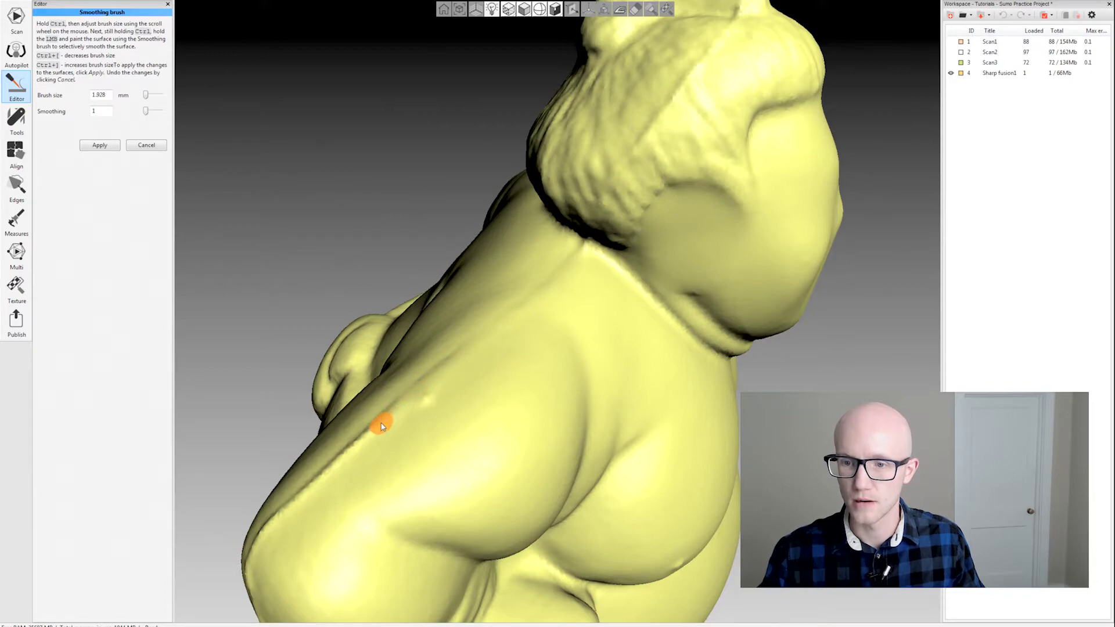
Step: Enlarge the Smoothing brush to 4.545 mm and smooth the small bump on the upper shoulder
{"action": "scroll", "coordinate": [557, 266], "scroll_direction": "up", "scroll_amount": 3, "text": "ctrl"}
{"action": "scroll", "coordinate": [568, 271], "scroll_direction": "up", "scroll_amount": 3, "text": "ctrl"}
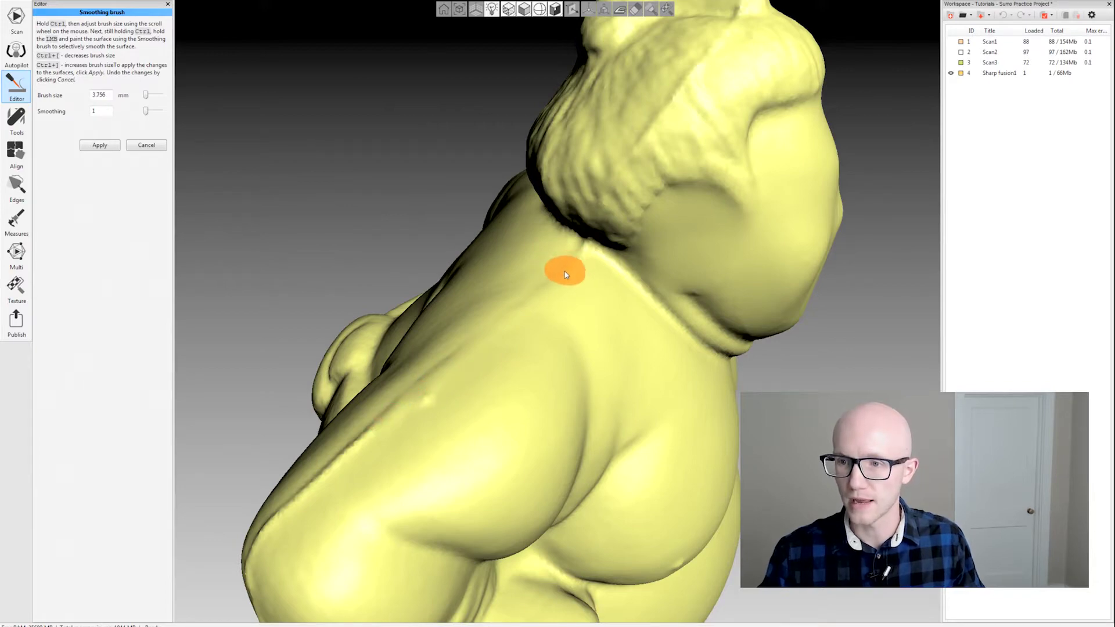
{"action": "scroll", "coordinate": [566, 275], "scroll_direction": "up", "scroll_amount": 3, "text": "ctrl"}
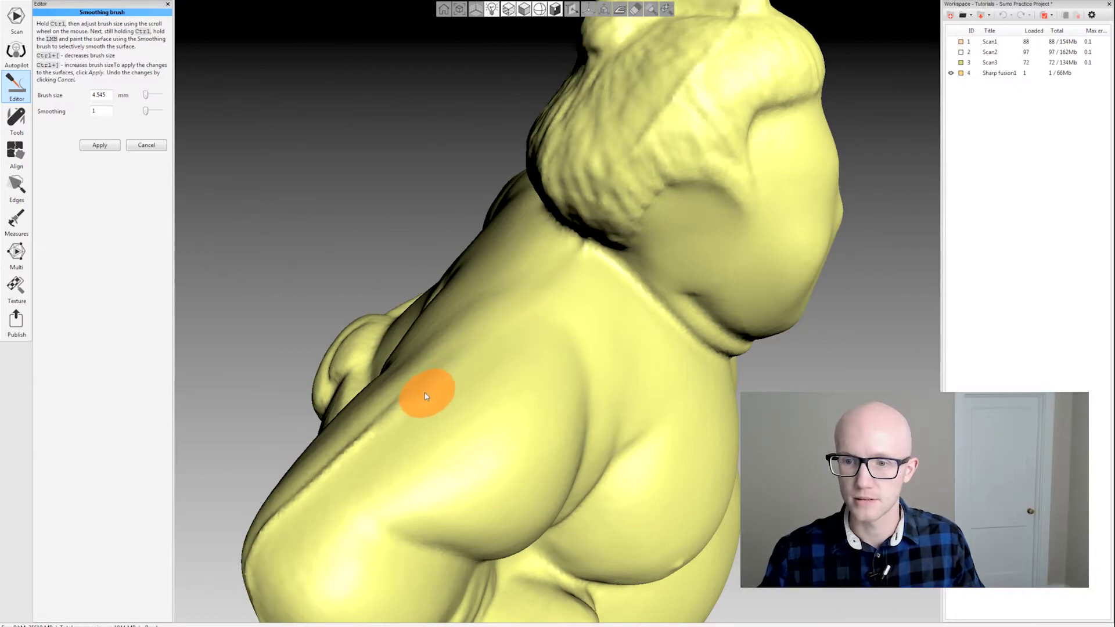
Step: Inspect the smoothed statue from the back and the front, and apply the Smoothing brush changes
{"action": "left_click_drag", "start_coordinate": [399, 418], "coordinate": [457, 243]}
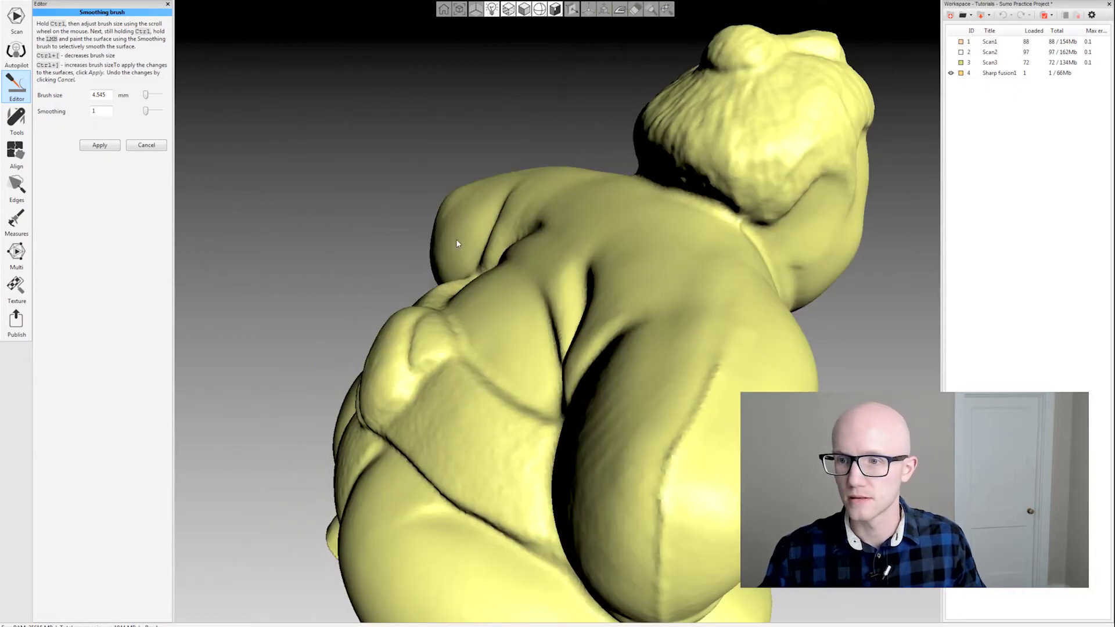
{"action": "left_click_drag", "start_coordinate": [758, 292], "coordinate": [571, 316]}
{"action": "scroll", "coordinate": [555, 274], "scroll_direction": "down", "scroll_amount": 5}
{"action": "right_click_drag", "start_coordinate": [571, 317], "coordinate": [634, 312]}
{"action": "left_click", "coordinate": [107, 149]}
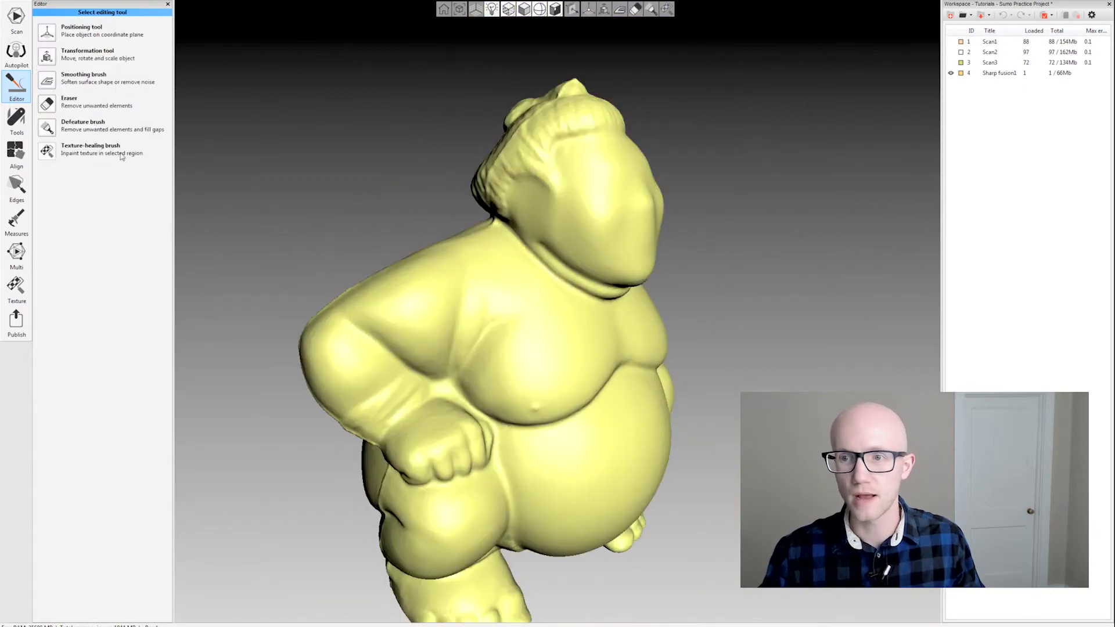
{"action": "mouse_move", "coordinate": [451, 283]}
{"action": "left_mouse_down"}
{"action": "mouse_move", "coordinate": [515, 305]}
{"action": "mouse_move", "coordinate": [512, 343]}
{"action": "mouse_move", "coordinate": [568, 352]}
{"action": "mouse_move", "coordinate": [457, 275]}
{"action": "mouse_move", "coordinate": [417, 208]}
{"action": "left_mouse_up"}
{"action": "scroll", "coordinate": [514, 305], "scroll_direction": "down", "scroll_amount": 2}
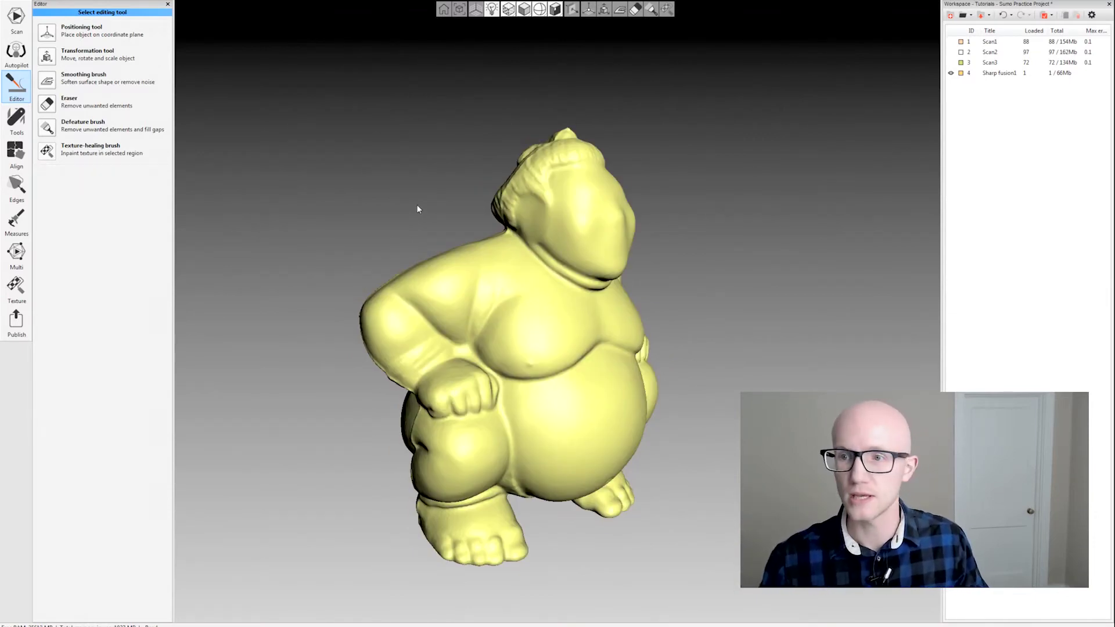
Step: Undo the applied smoothing and the ear removal, and check the whole statue from several angles
{"action": "key", "text": "ctrl+z"}
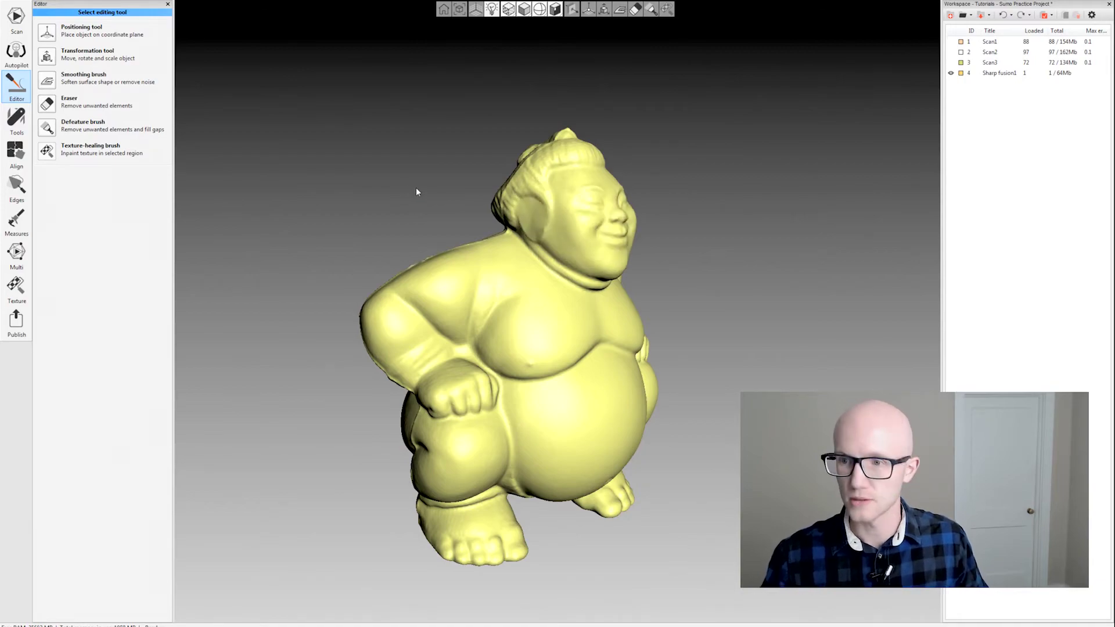
{"action": "left_click_drag", "start_coordinate": [814, 353], "coordinate": [407, 256]}
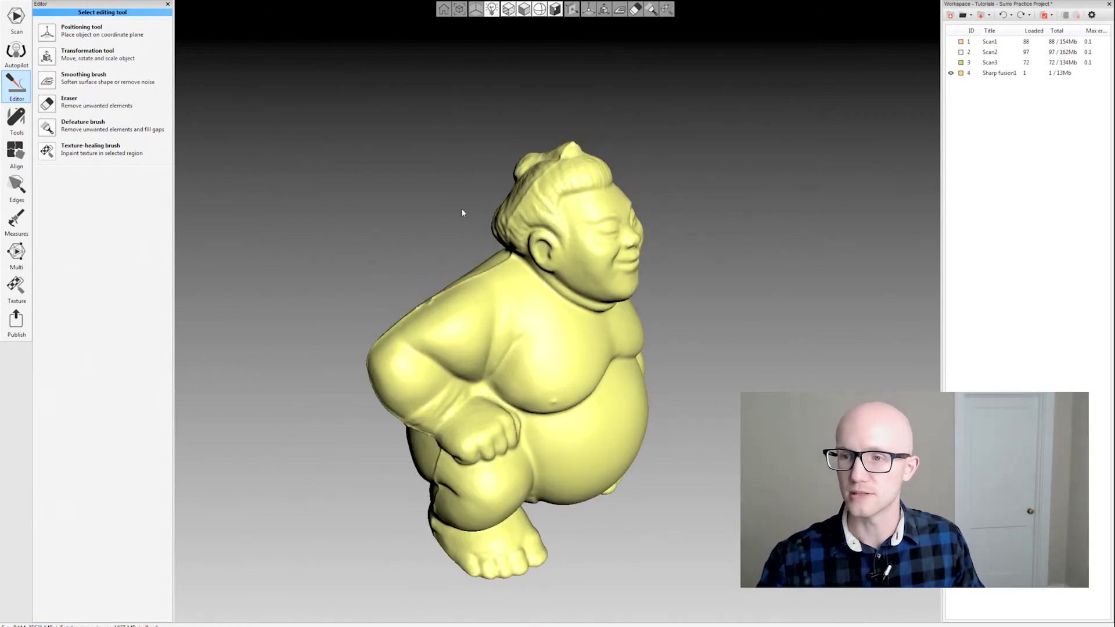
{"action": "left_click_drag", "start_coordinate": [462, 212], "coordinate": [694, 301]}
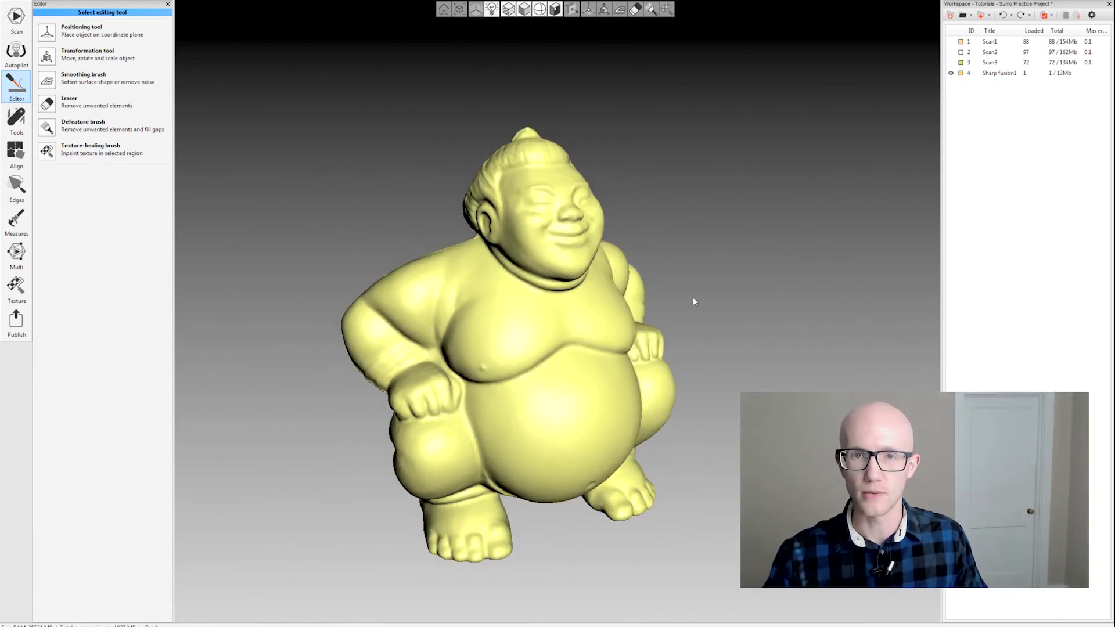
{"action": "left_click_drag", "start_coordinate": [692, 291], "coordinate": [413, 209]}
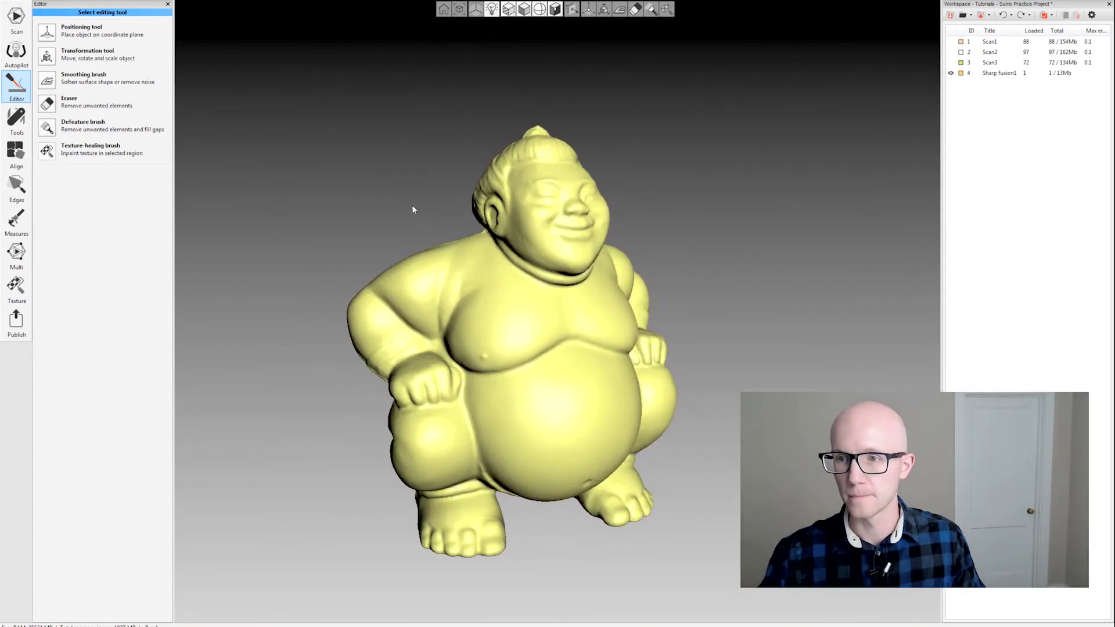